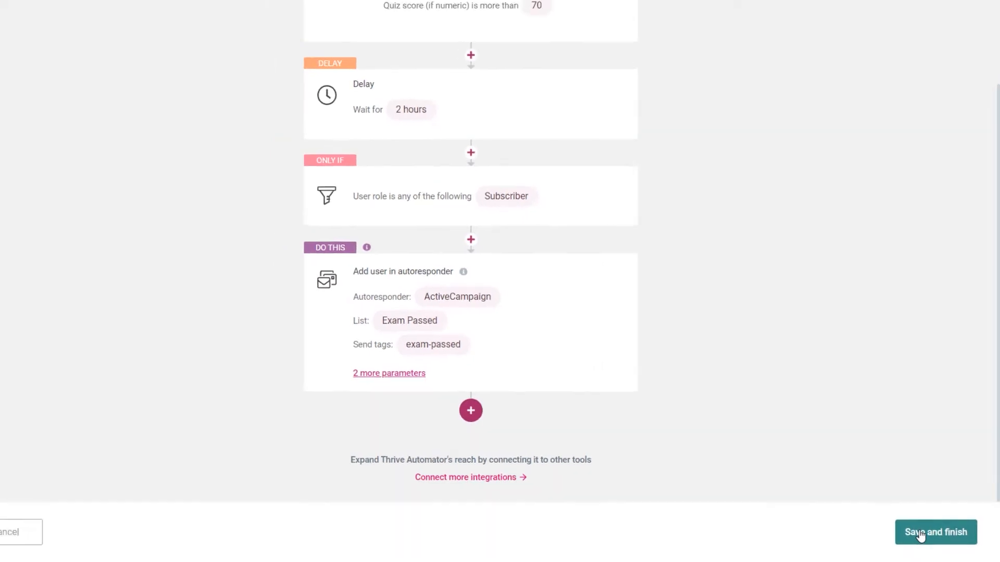
Step: Save and finish the completed quiz-to-autoresponder automation
{"action": "left_click", "coordinate": [929, 538]}
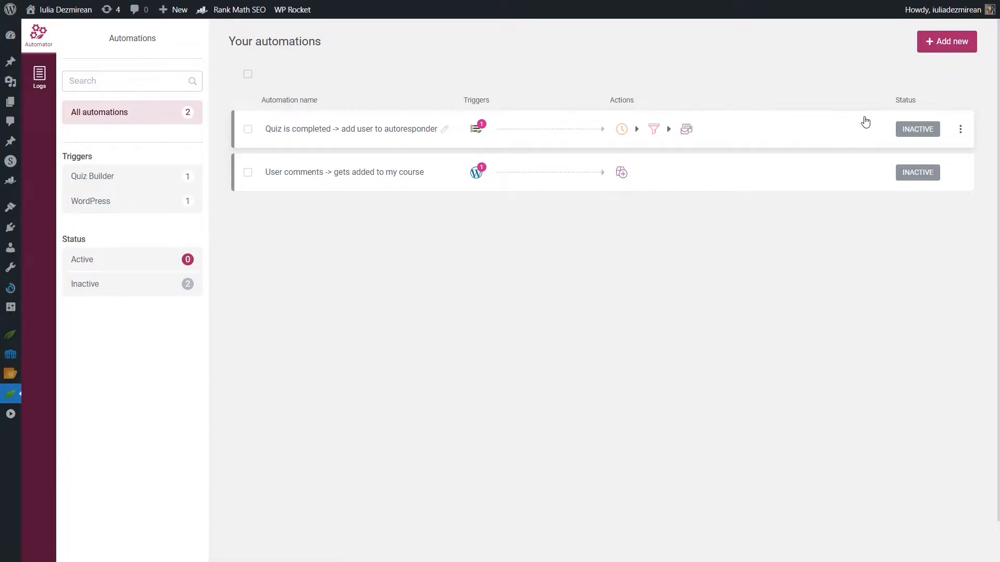
{"action": "left_click", "coordinate": [914, 133]}
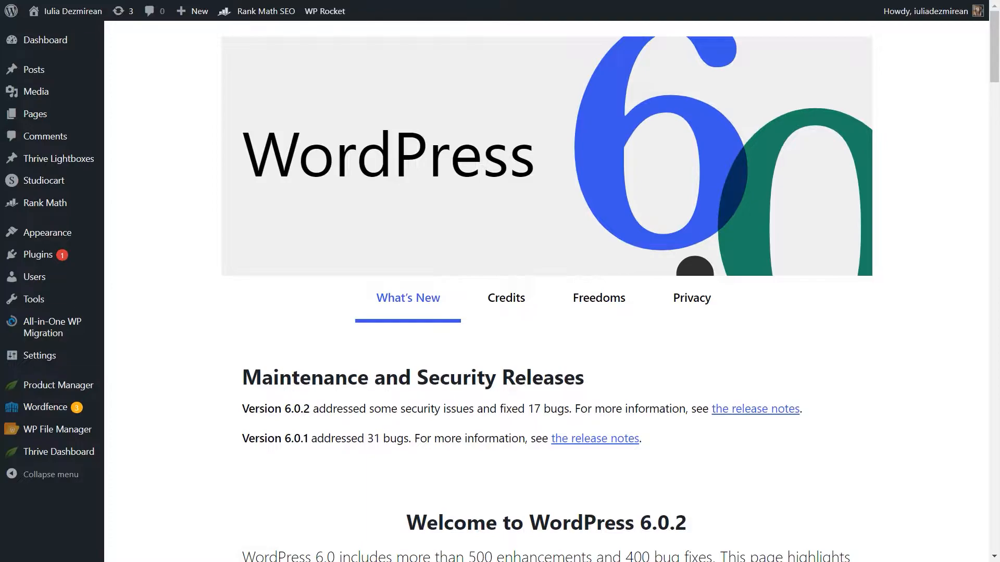
Step: Open Thrive Automator from the Thrive Dashboard and start creating the first automation
{"action": "mouse_move", "coordinate": [56, 451]}
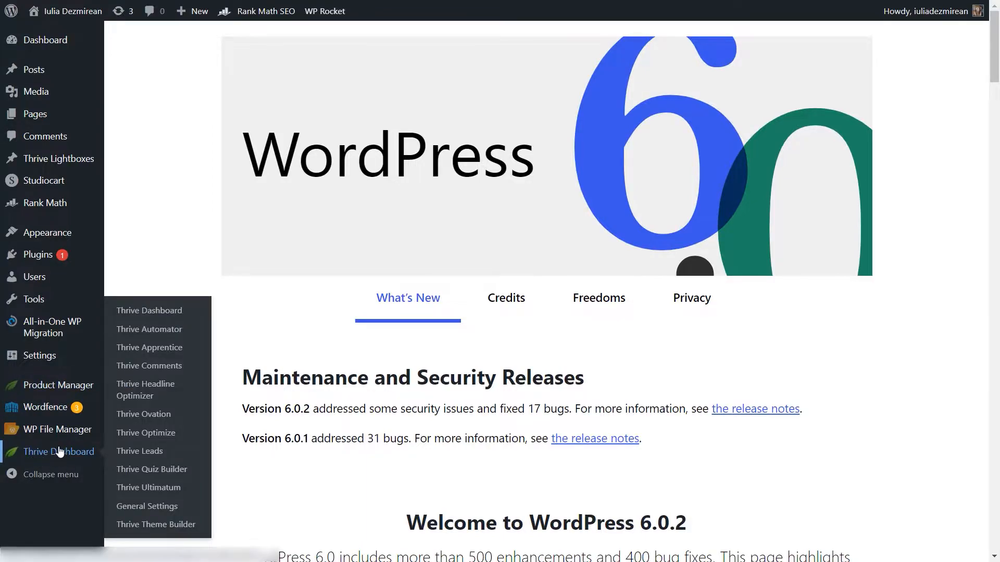
{"action": "left_click", "coordinate": [166, 332]}
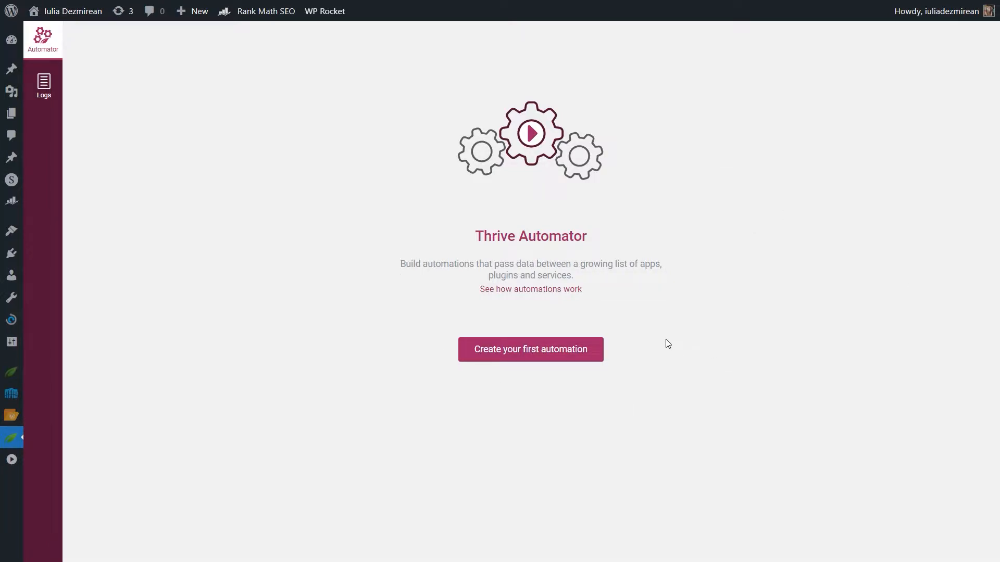
{"action": "left_click", "coordinate": [557, 358]}
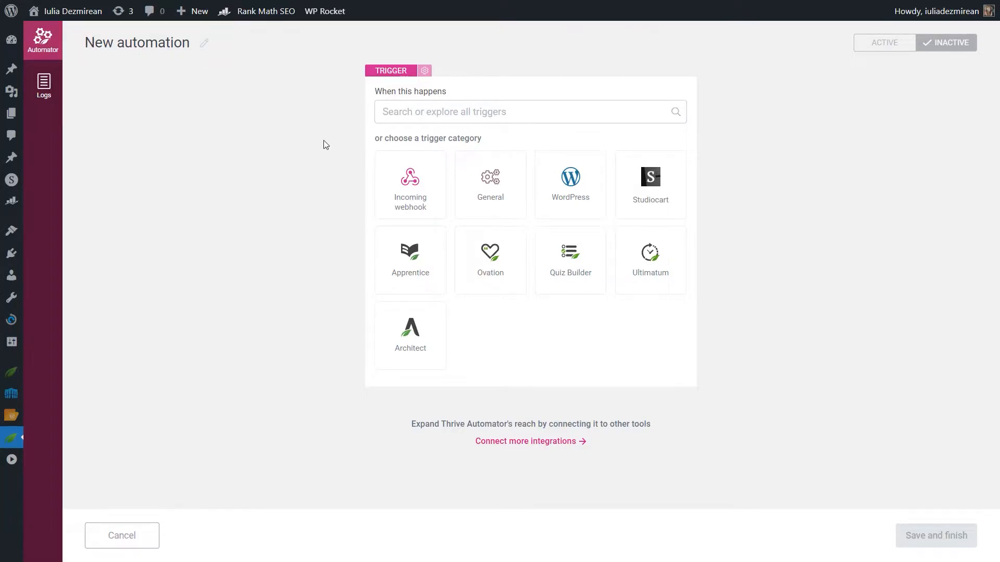
Step: Rename the automation to "Quiz is completed -> add user to autoresponder"
{"action": "left_click", "coordinate": [204, 42]}
{"action": "left_click_drag", "start_coordinate": [192, 45], "coordinate": [27, 48]}
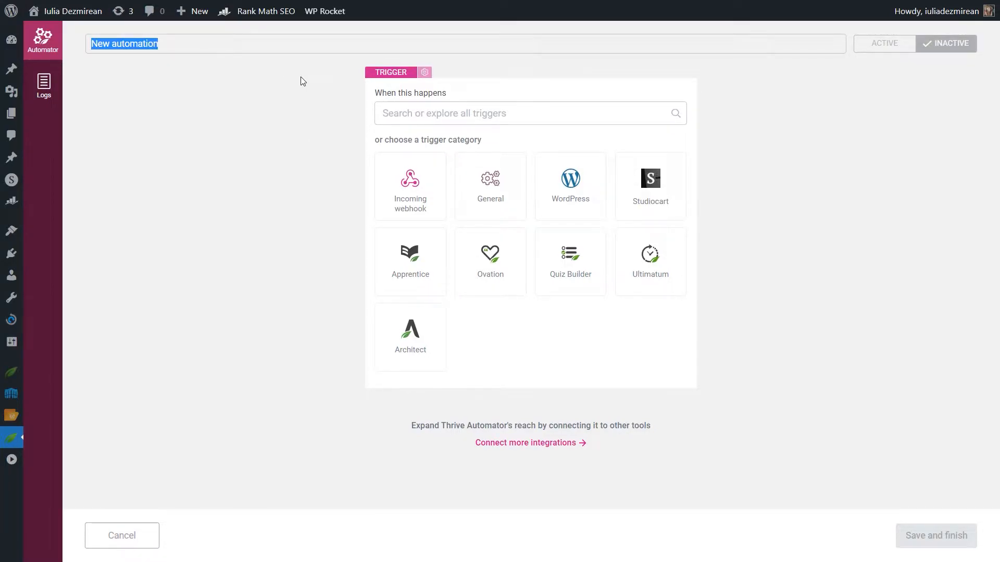
{"action": "type", "text": "Quiz is completed -> add user to autoresponder"}
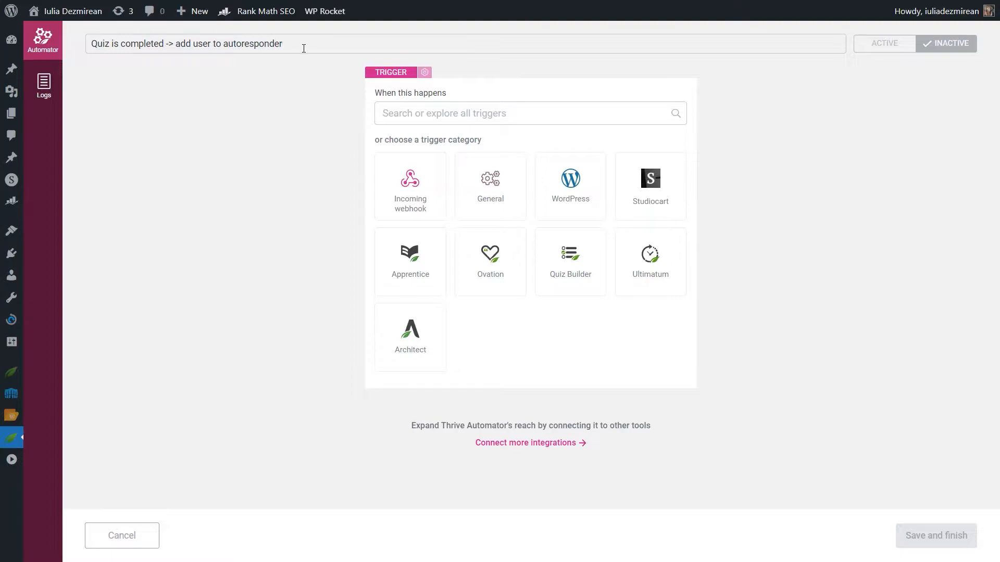
{"action": "left_click", "coordinate": [304, 99]}
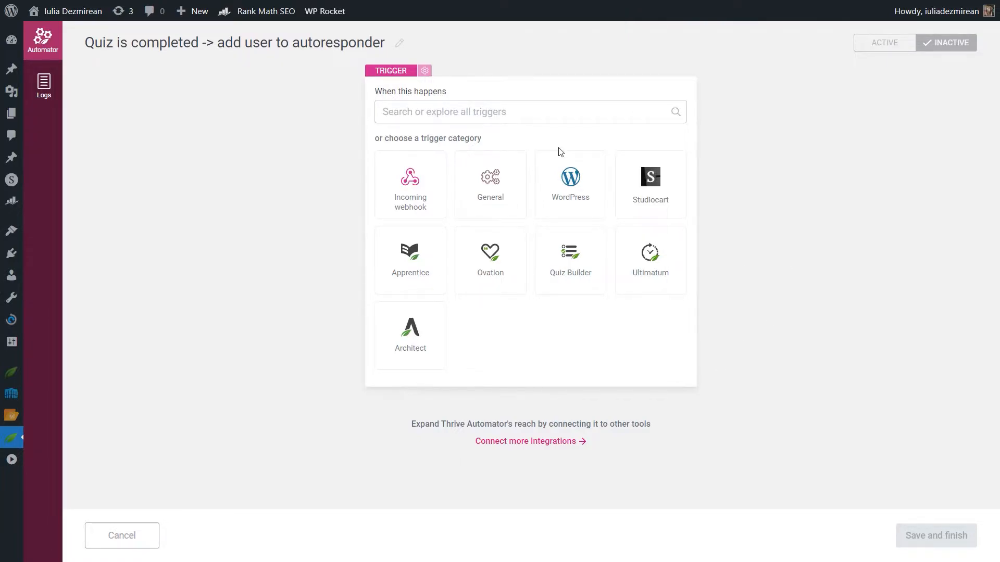
Step: Choose the Quiz Builder trigger "User completes quiz"
{"action": "left_click", "coordinate": [485, 111]}
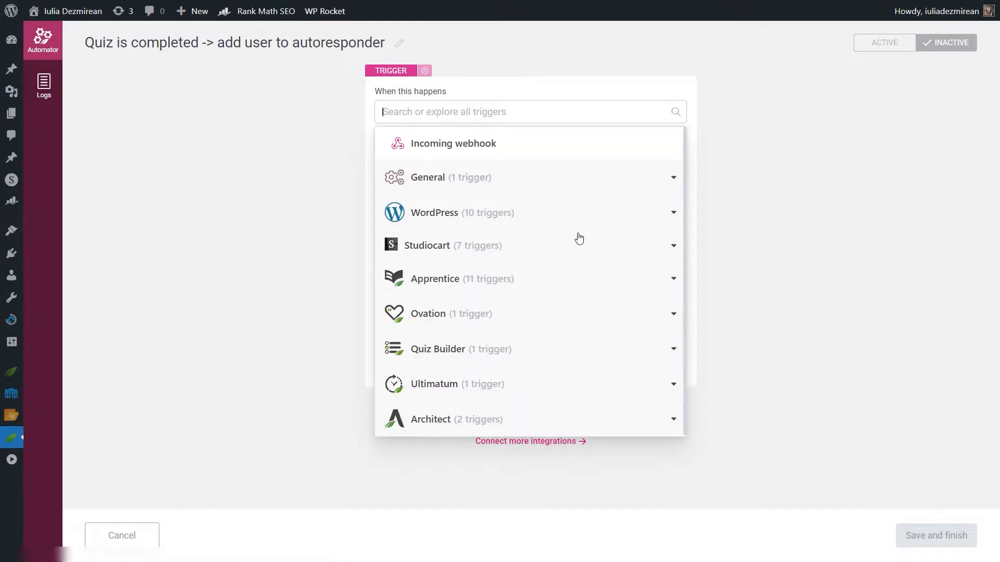
{"action": "left_click", "coordinate": [784, 197]}
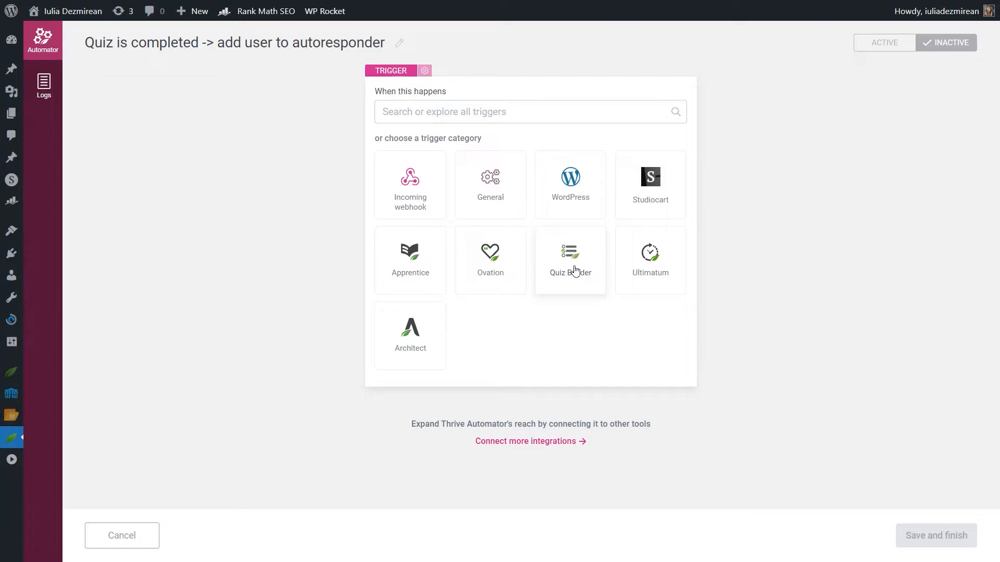
{"action": "left_click", "coordinate": [575, 268]}
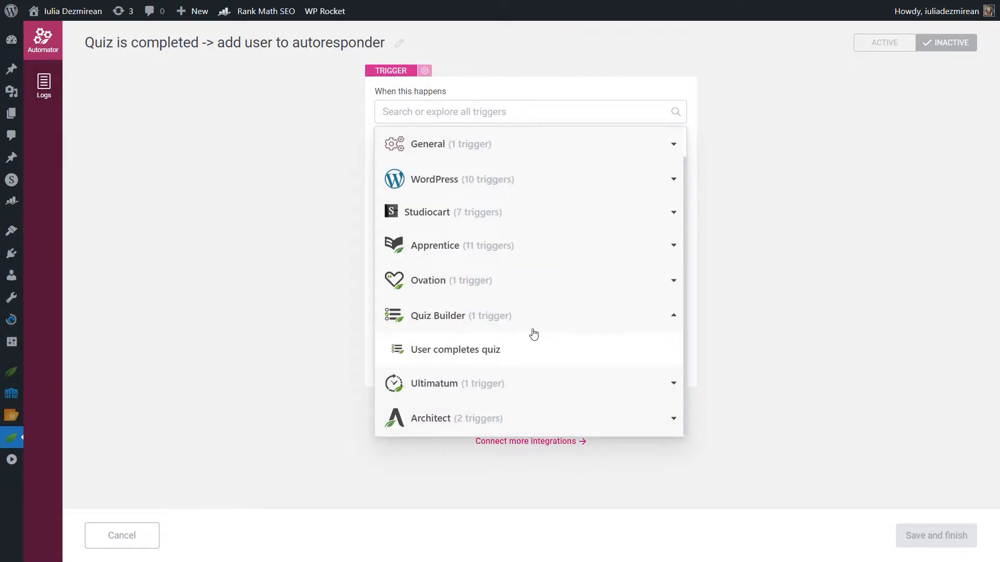
{"action": "left_click", "coordinate": [485, 356]}
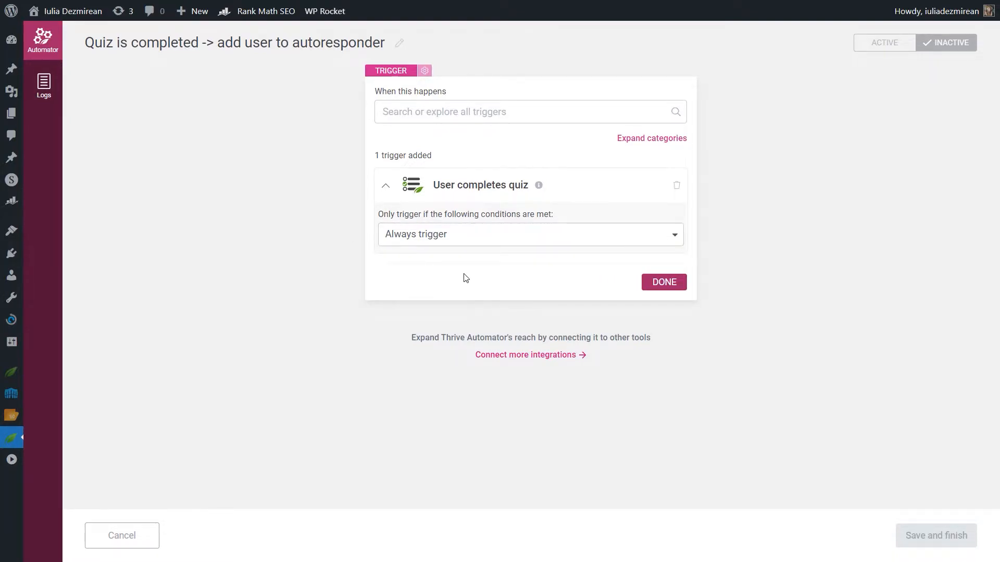
Step: Add a trigger condition: Quiz title is any of the following "Final Exam - Photography Course"
{"action": "left_click", "coordinate": [427, 241]}
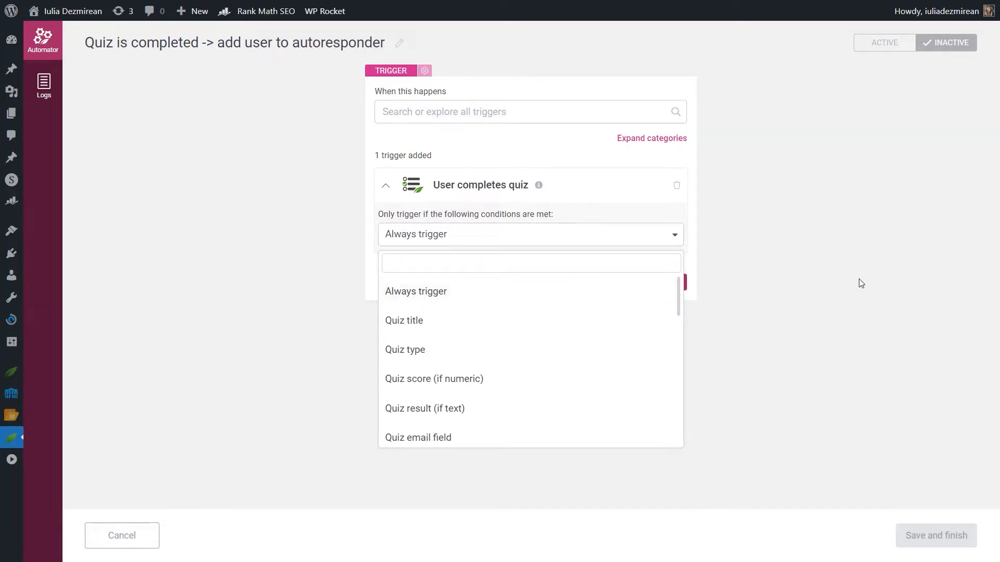
{"action": "left_click", "coordinate": [405, 321]}
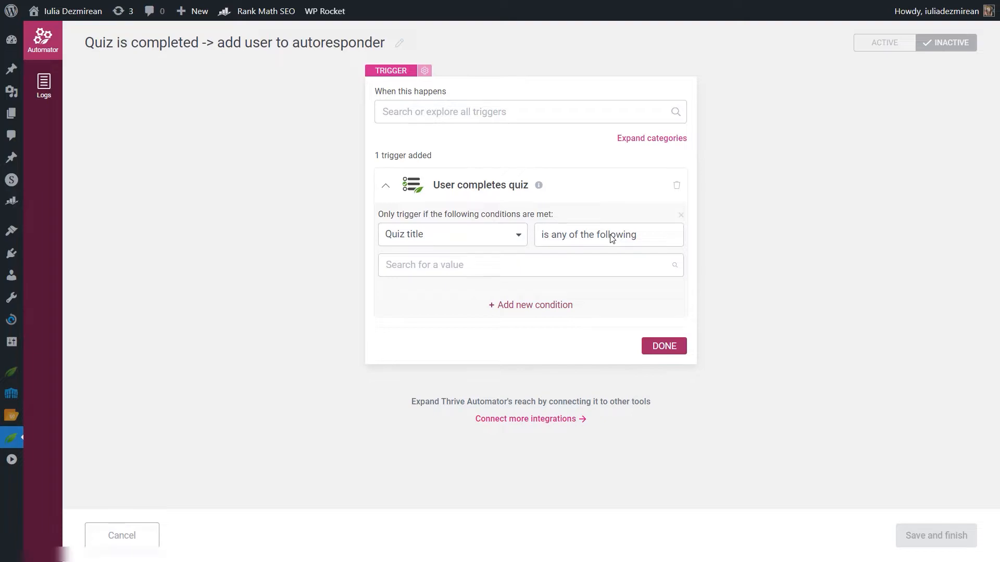
{"action": "left_click", "coordinate": [575, 263]}
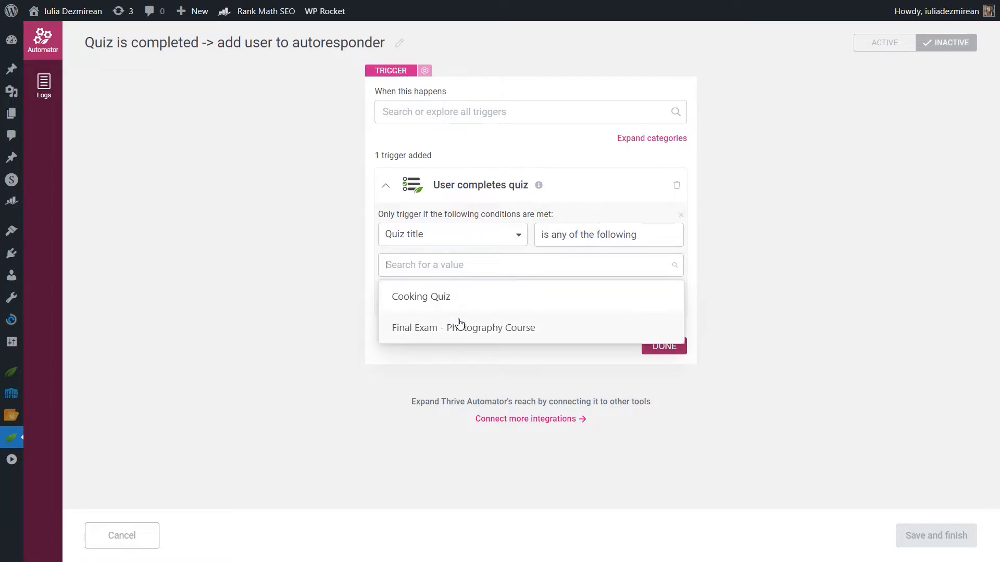
{"action": "left_click", "coordinate": [410, 336]}
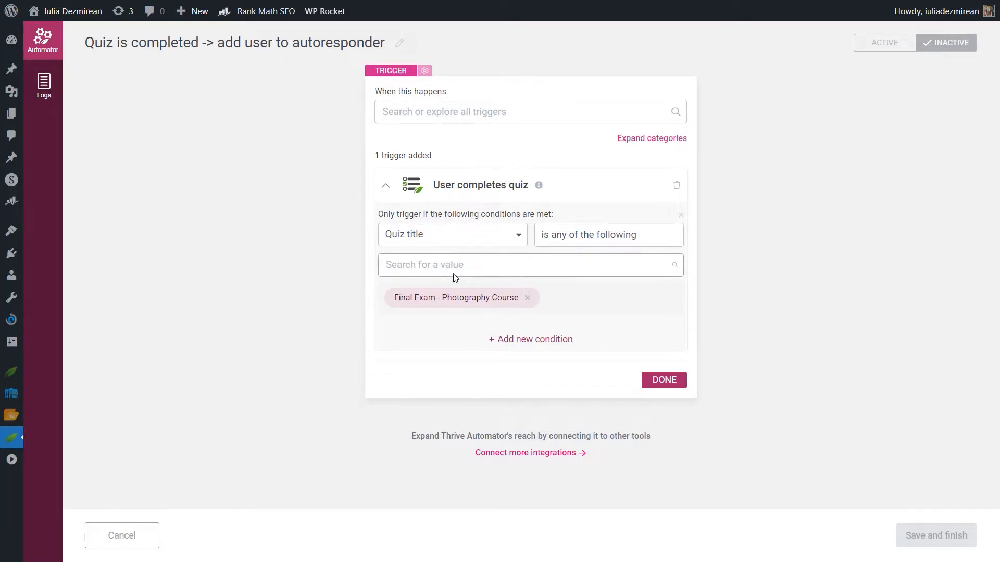
Step: Review the trigger's automation execution limit settings, then return to the trigger
{"action": "left_click", "coordinate": [424, 72]}
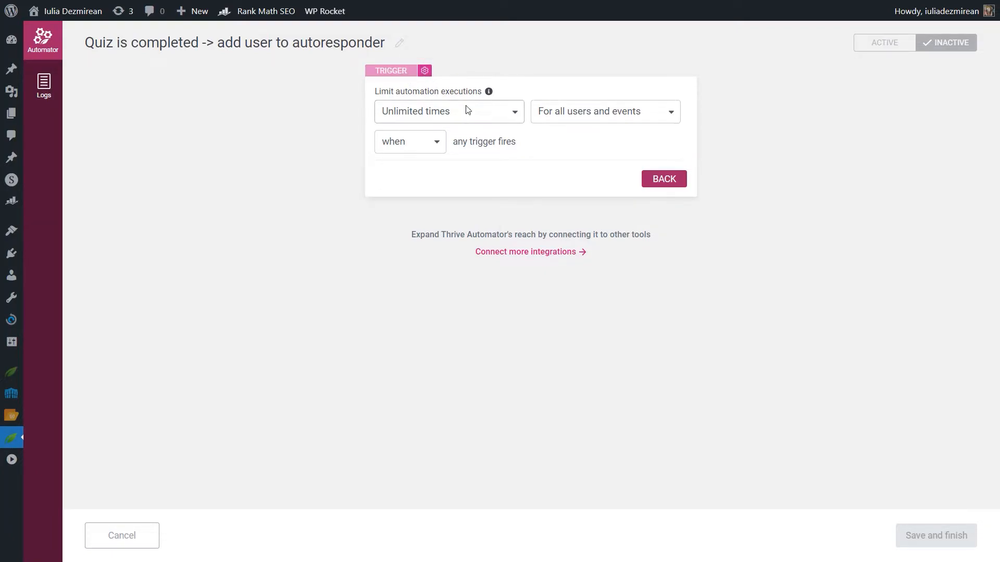
{"action": "left_click", "coordinate": [489, 113]}
{"action": "left_click", "coordinate": [492, 114]}
{"action": "left_click", "coordinate": [511, 114]}
{"action": "left_click", "coordinate": [609, 109]}
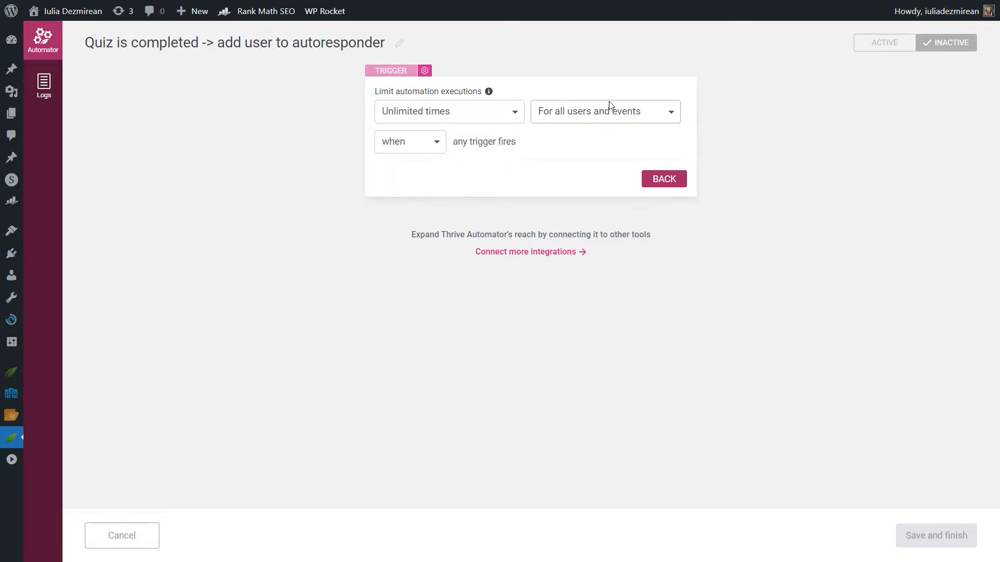
{"action": "left_click", "coordinate": [614, 115]}
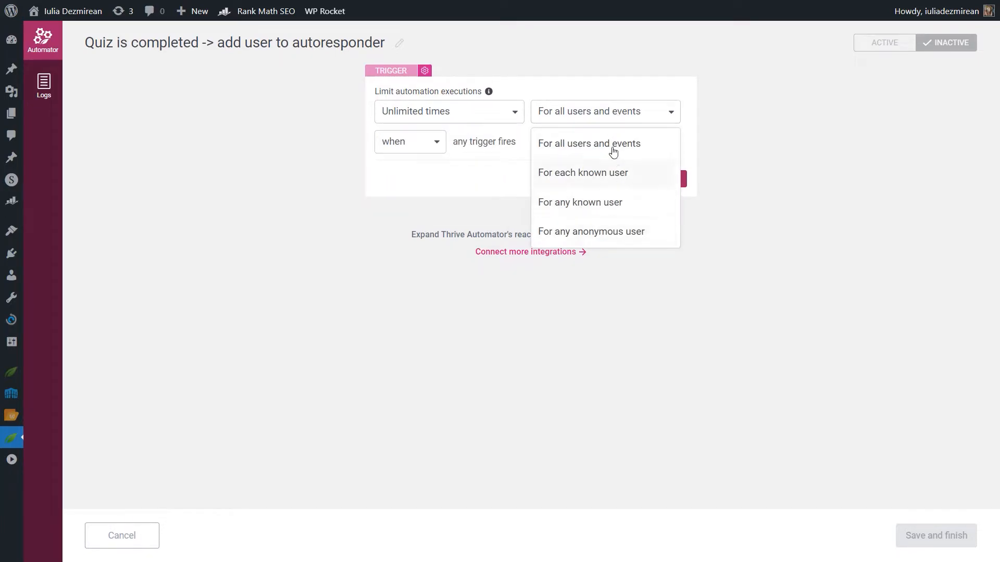
{"action": "left_click", "coordinate": [625, 115]}
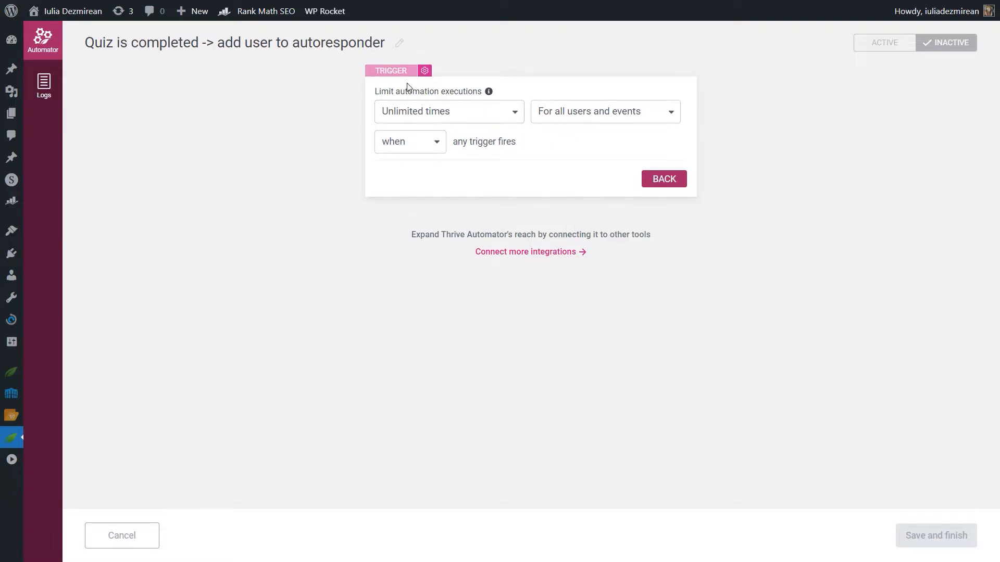
{"action": "left_click", "coordinate": [386, 71]}
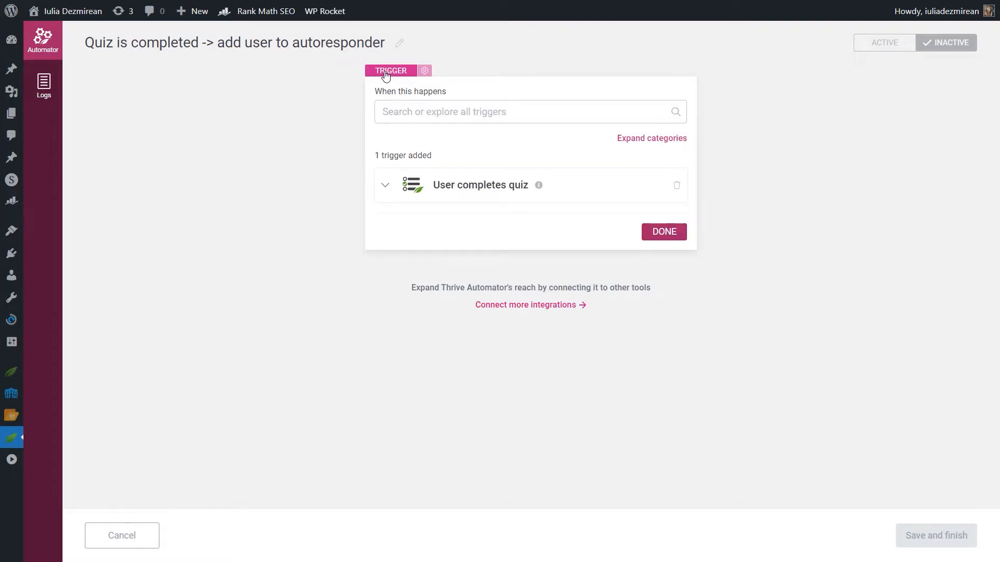
Step: Finish configuring the User completes quiz trigger
{"action": "left_click", "coordinate": [471, 186]}
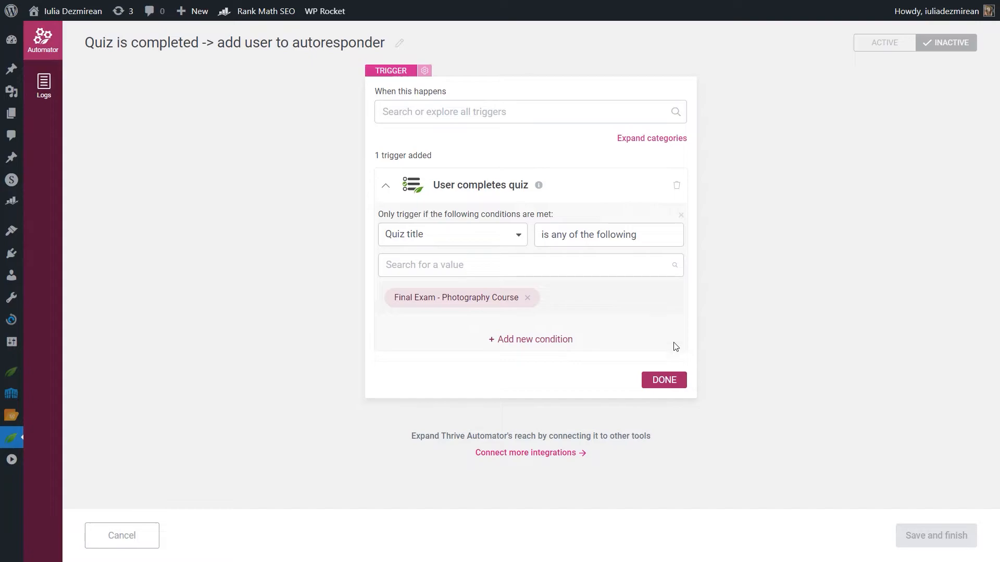
{"action": "left_click", "coordinate": [664, 381]}
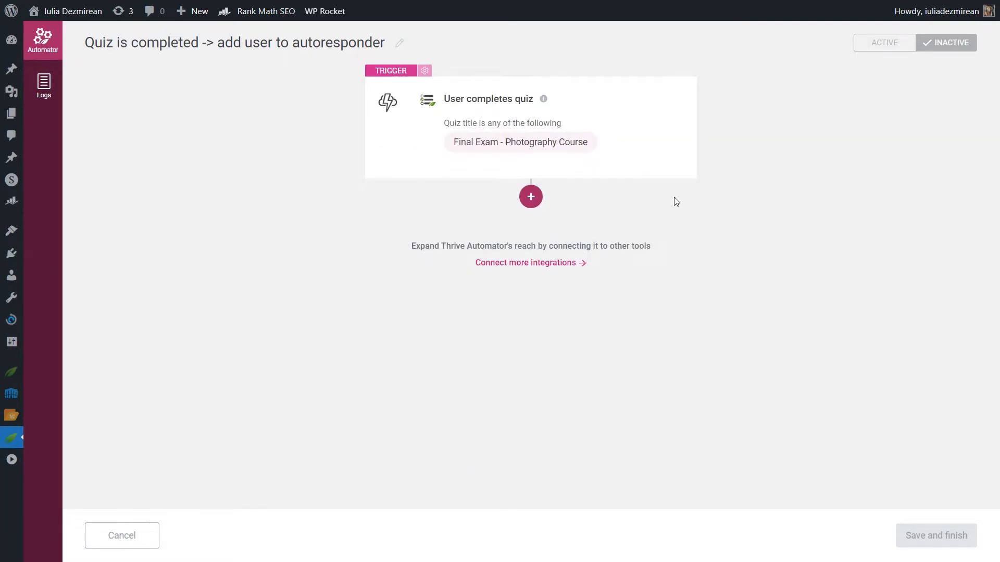
{"action": "left_click", "coordinate": [659, 105]}
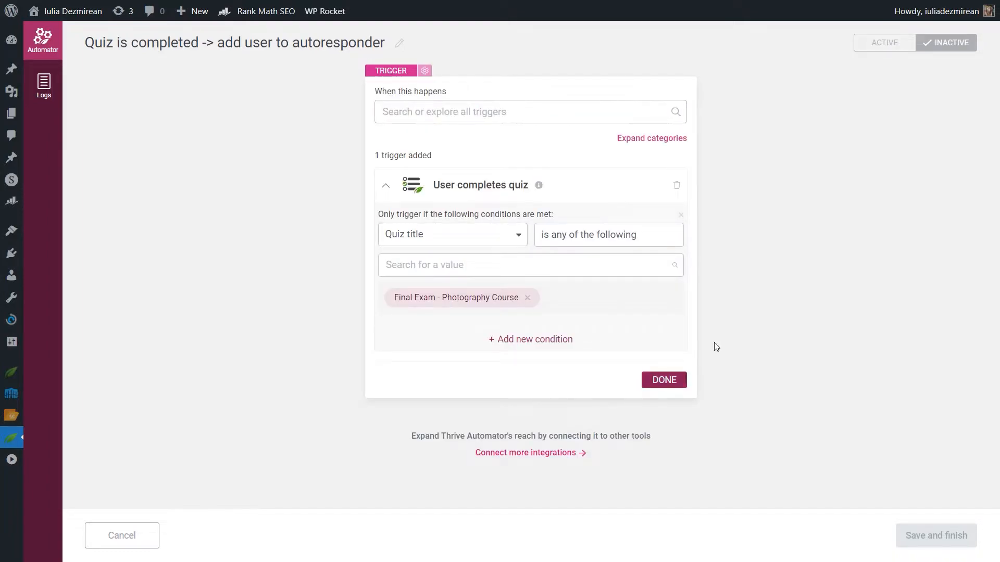
{"action": "left_click", "coordinate": [663, 382]}
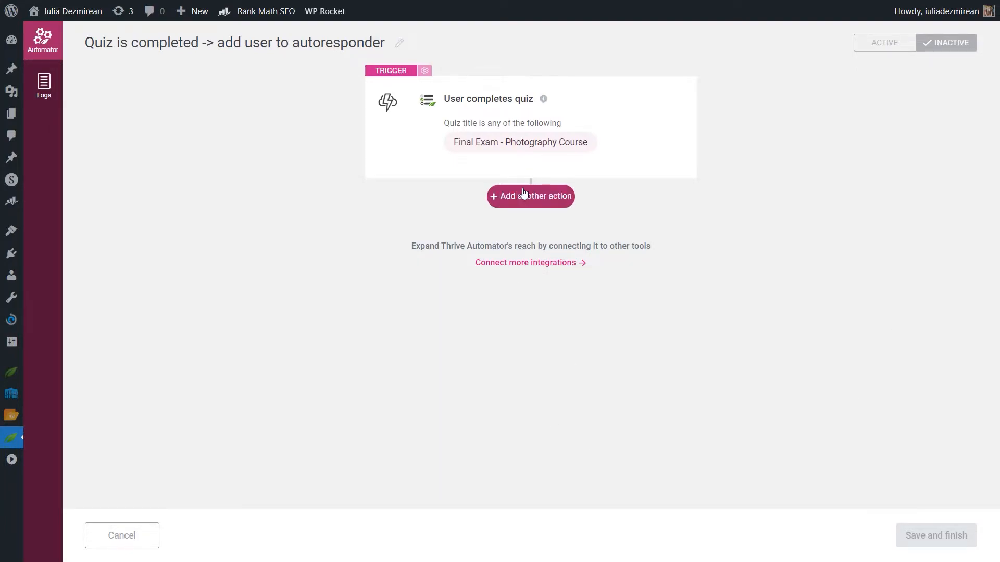
Step: Add a Delay step that waits 2 hours
{"action": "left_click", "coordinate": [536, 205]}
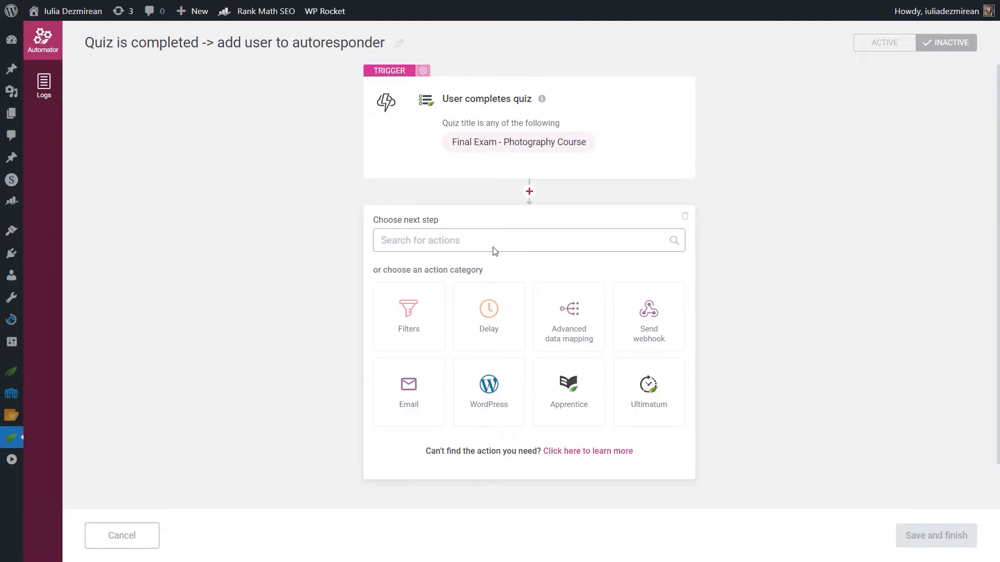
{"action": "left_click", "coordinate": [502, 322]}
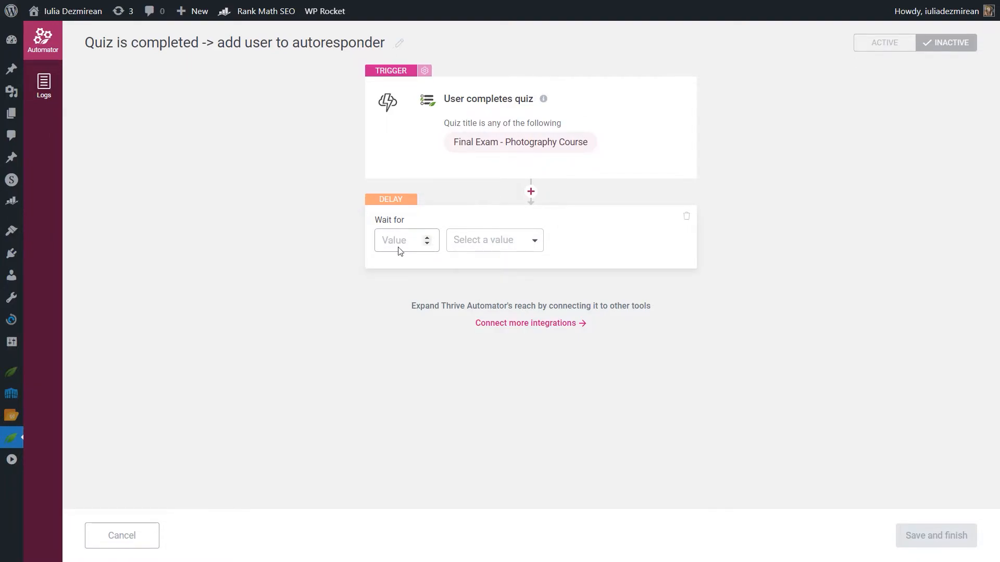
{"action": "left_click", "coordinate": [411, 250]}
{"action": "type", "text": "2"}
{"action": "left_click", "coordinate": [508, 249]}
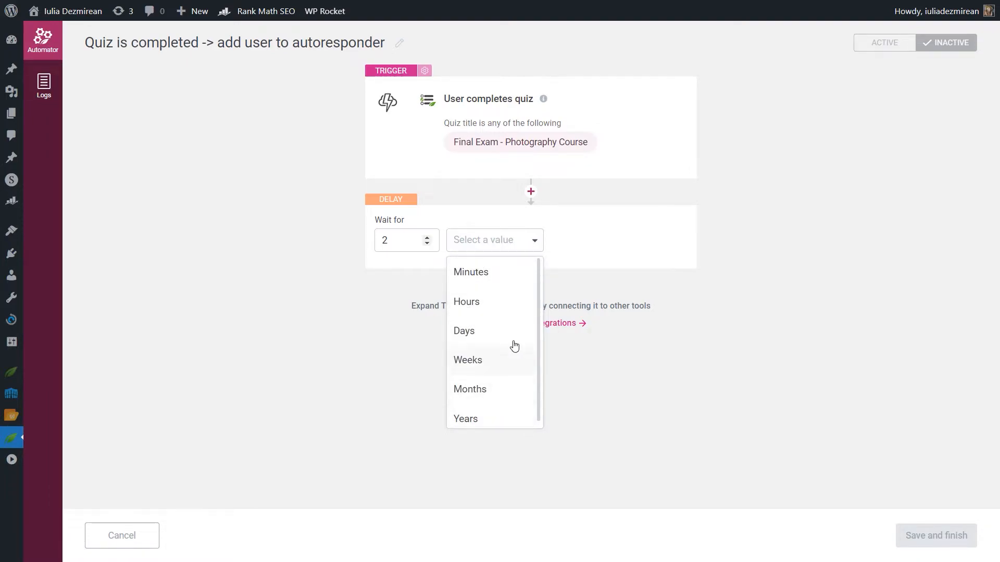
{"action": "left_click", "coordinate": [471, 304]}
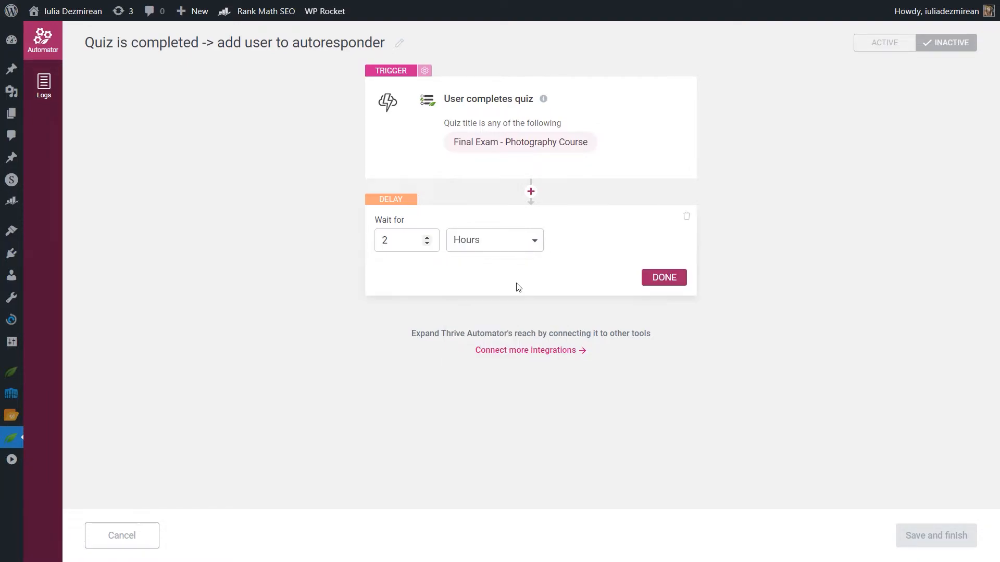
{"action": "left_click", "coordinate": [669, 277]}
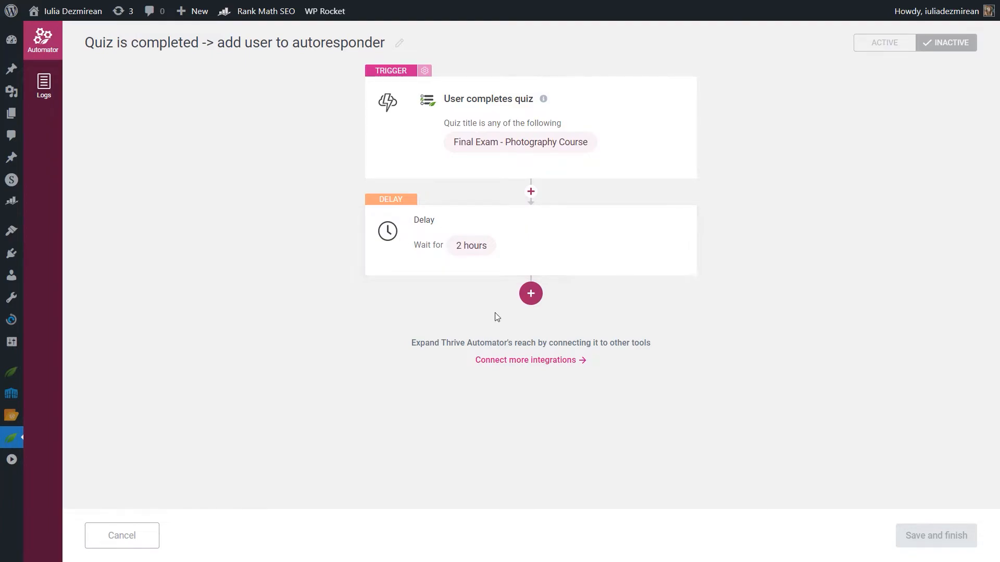
Step: Add an Email action "Add user in autoresponder" after the delay
{"action": "left_click", "coordinate": [527, 302]}
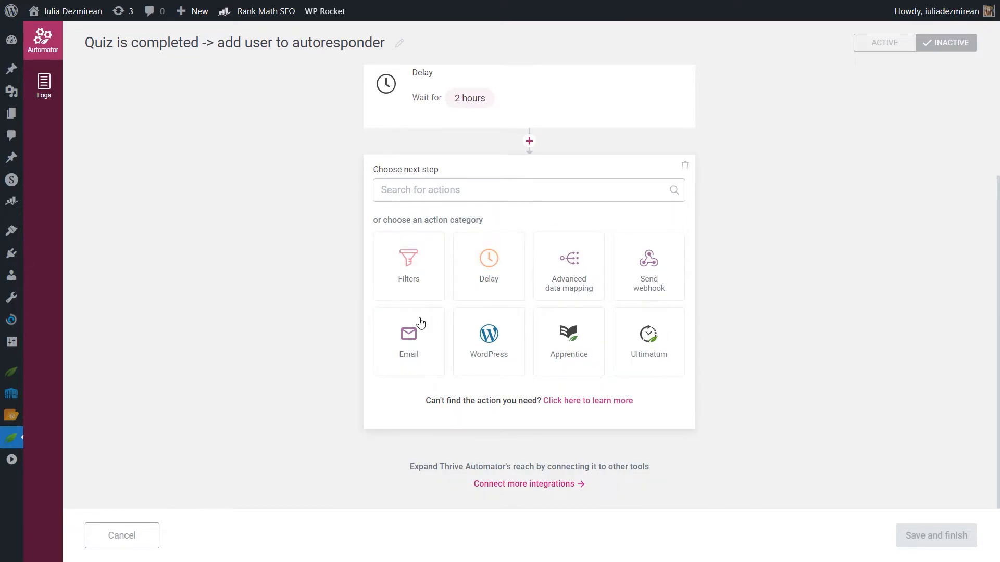
{"action": "left_click", "coordinate": [400, 325]}
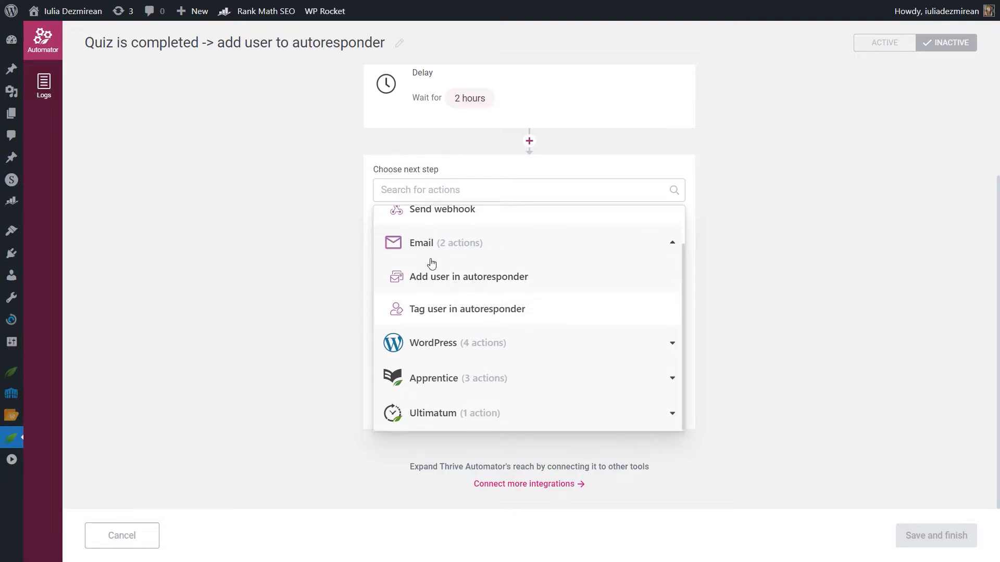
{"action": "left_click", "coordinate": [447, 344]}
{"action": "scroll", "coordinate": [501, 359], "scroll_direction": "down", "scroll_amount": 3}
{"action": "scroll", "coordinate": [500, 357], "scroll_direction": "up", "scroll_amount": 3}
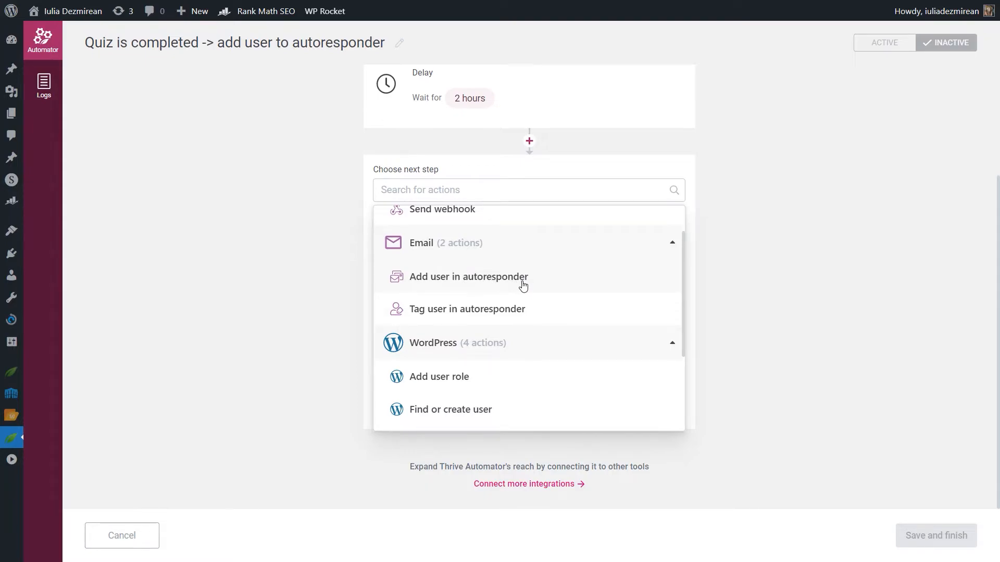
{"action": "left_click", "coordinate": [525, 283]}
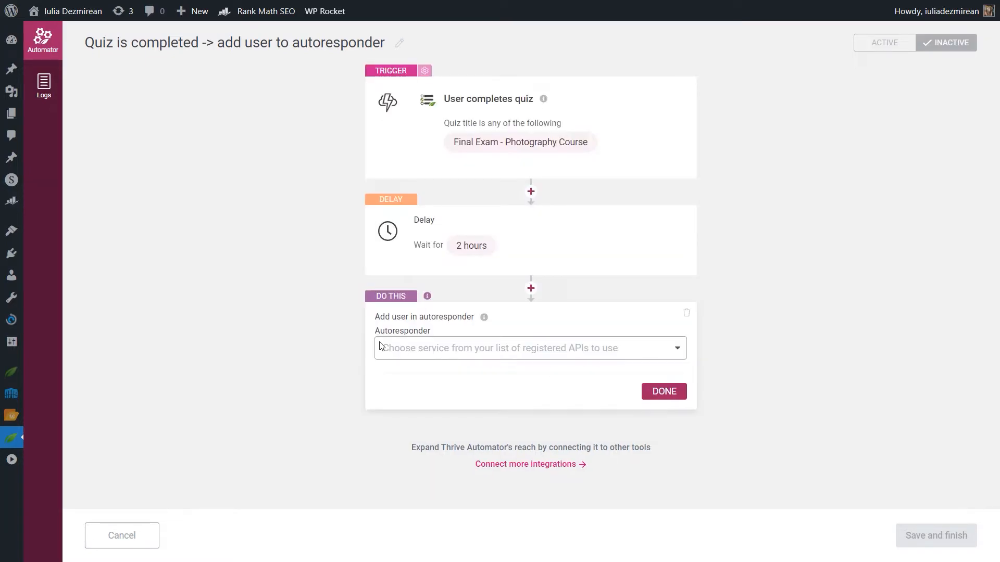
Step: Choose ActiveCampaign as the autoresponder and Exam Passed as the mailing list for the action
{"action": "left_click", "coordinate": [405, 352]}
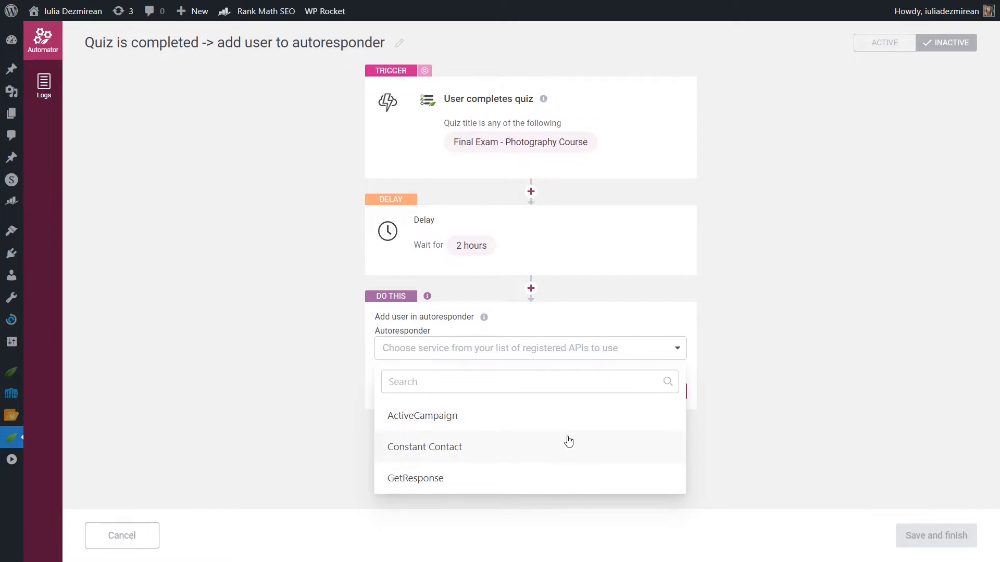
{"action": "left_click", "coordinate": [416, 415]}
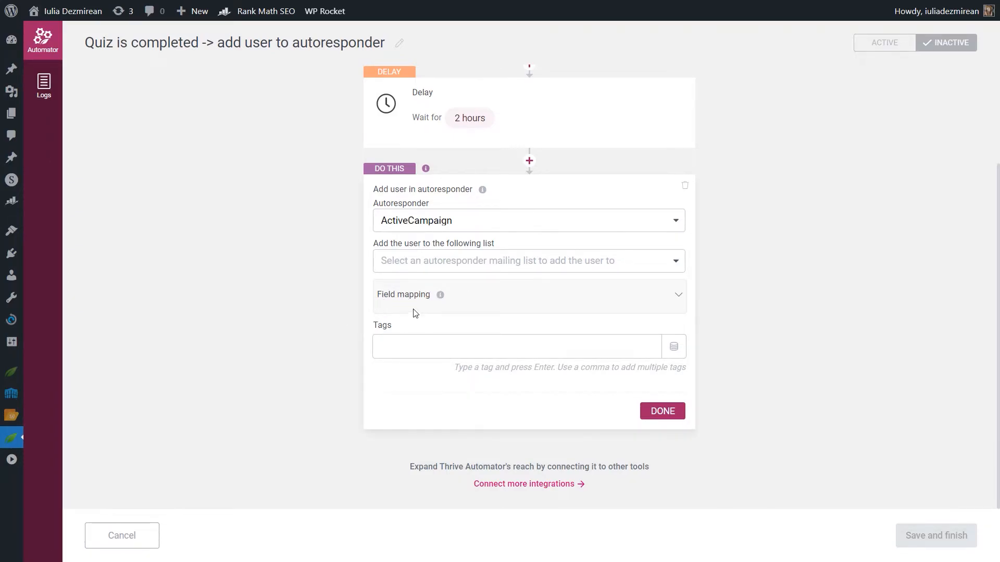
{"action": "left_click", "coordinate": [457, 269]}
{"action": "left_click", "coordinate": [476, 416]}
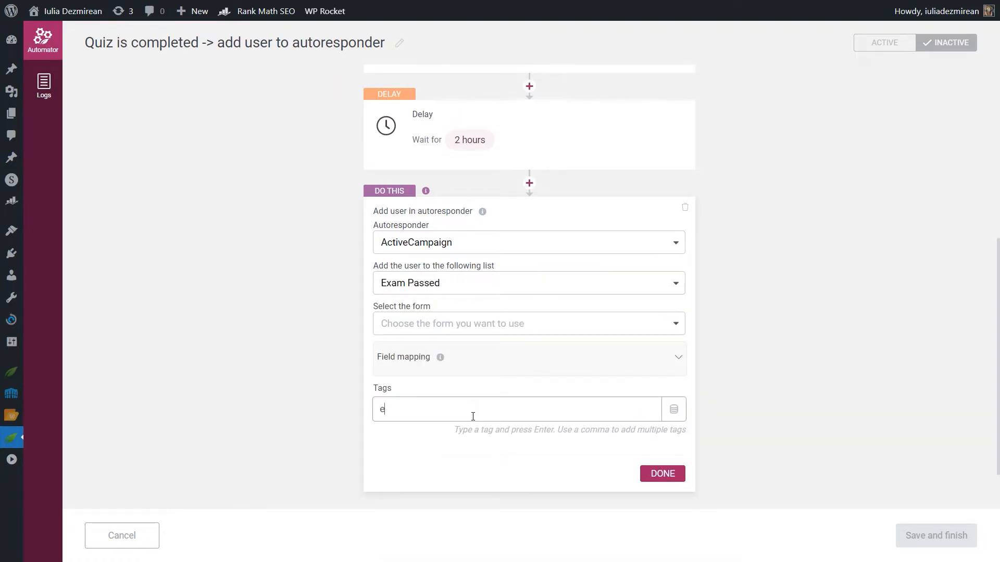
Step: Add the tag exam-passed to the autoresponder action and finish configuring it
{"action": "type", "text": "exam-passed"}
{"action": "key", "text": "Return"}
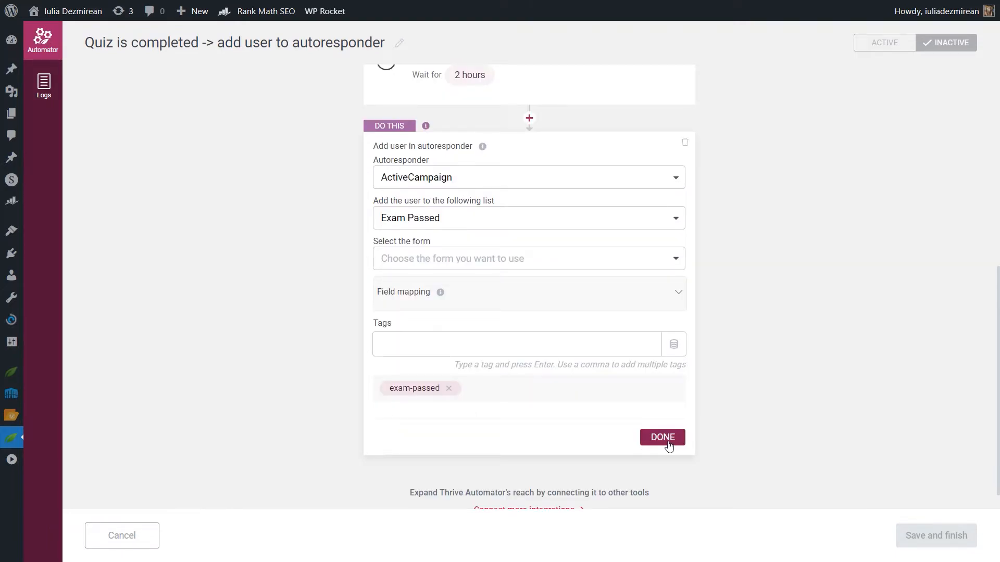
{"action": "left_click", "coordinate": [664, 442]}
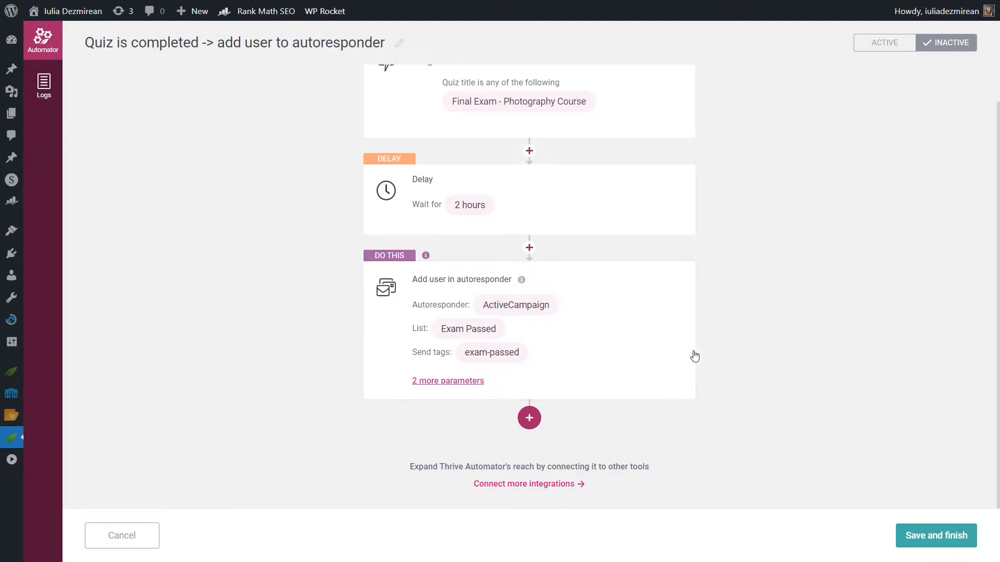
Step: Add a second trigger condition so the quiz score (if numeric) must be more than 70
{"action": "scroll", "coordinate": [647, 357], "scroll_direction": "up", "scroll_amount": 2}
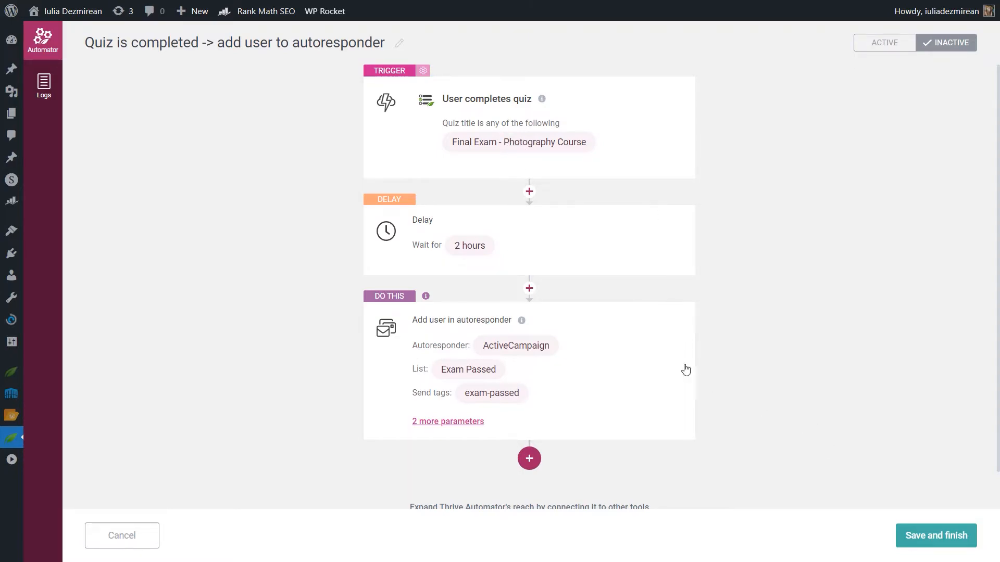
{"action": "left_click", "coordinate": [634, 133]}
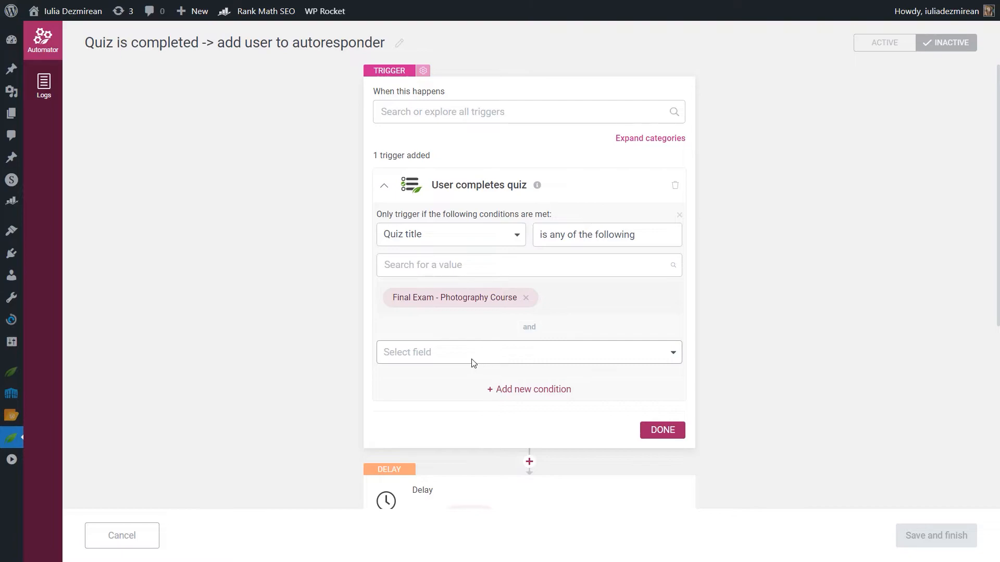
{"action": "left_click", "coordinate": [472, 359]}
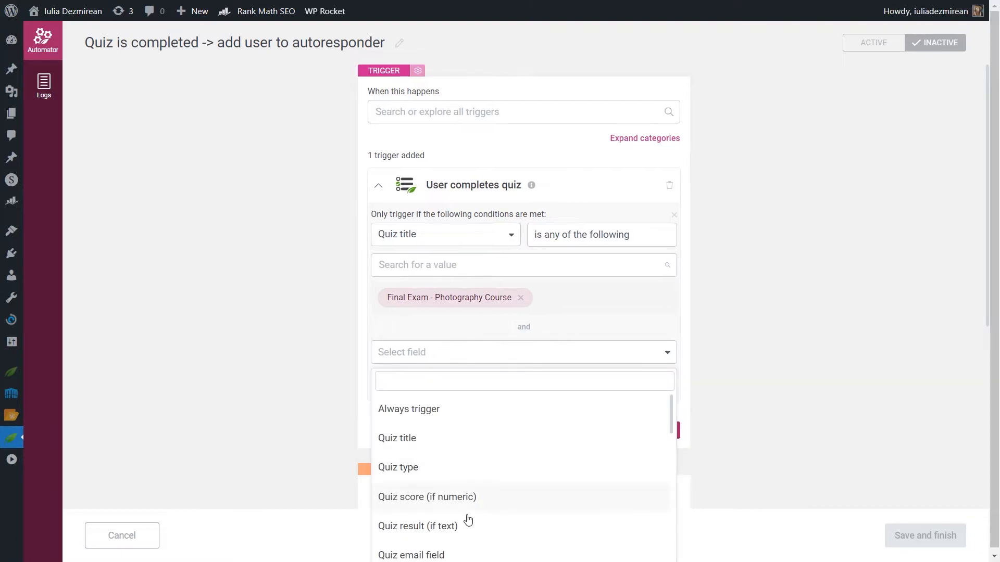
{"action": "left_click", "coordinate": [401, 498]}
{"action": "left_click", "coordinate": [573, 360]}
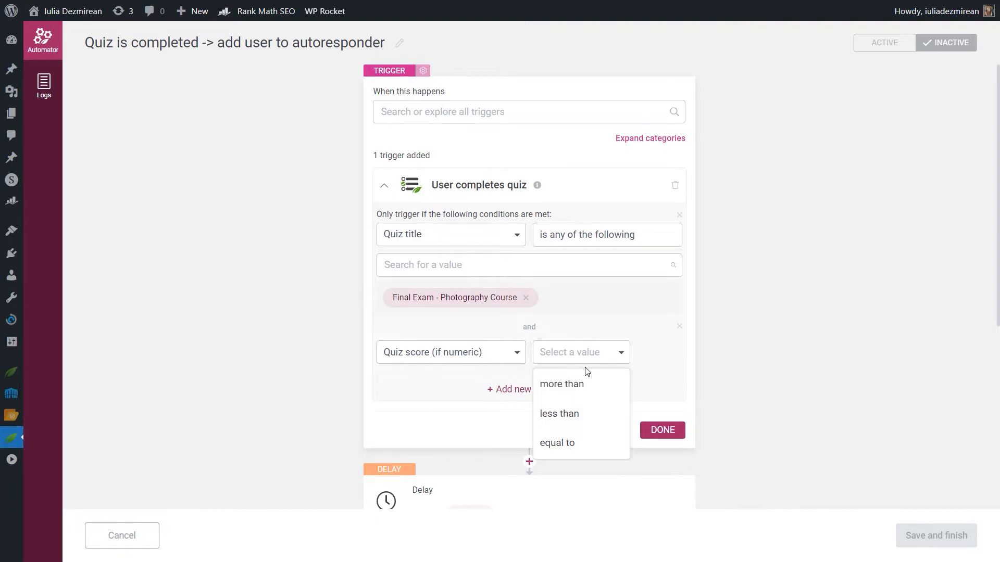
{"action": "left_click", "coordinate": [584, 386]}
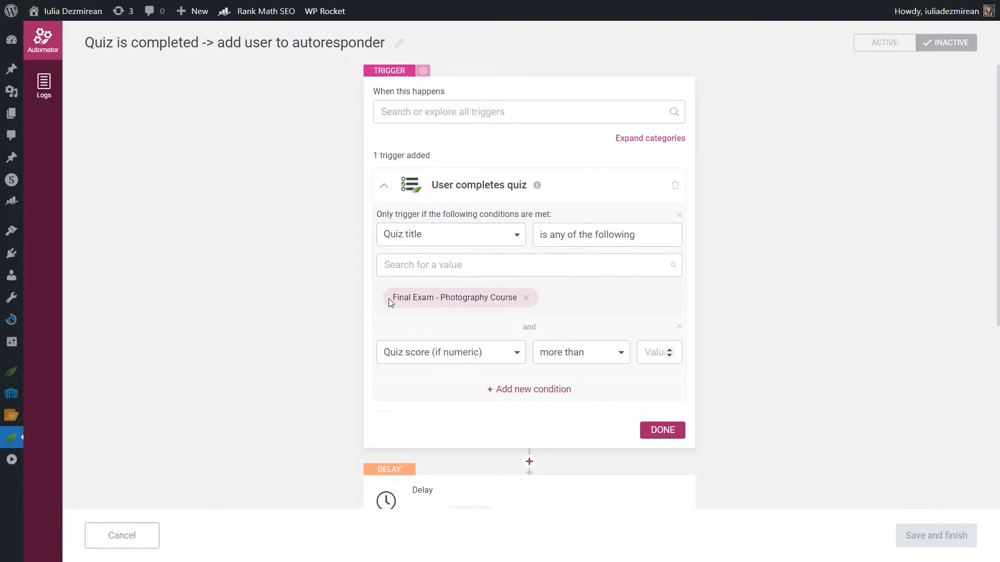
{"action": "left_click_drag", "start_coordinate": [411, 299], "coordinate": [536, 307]}
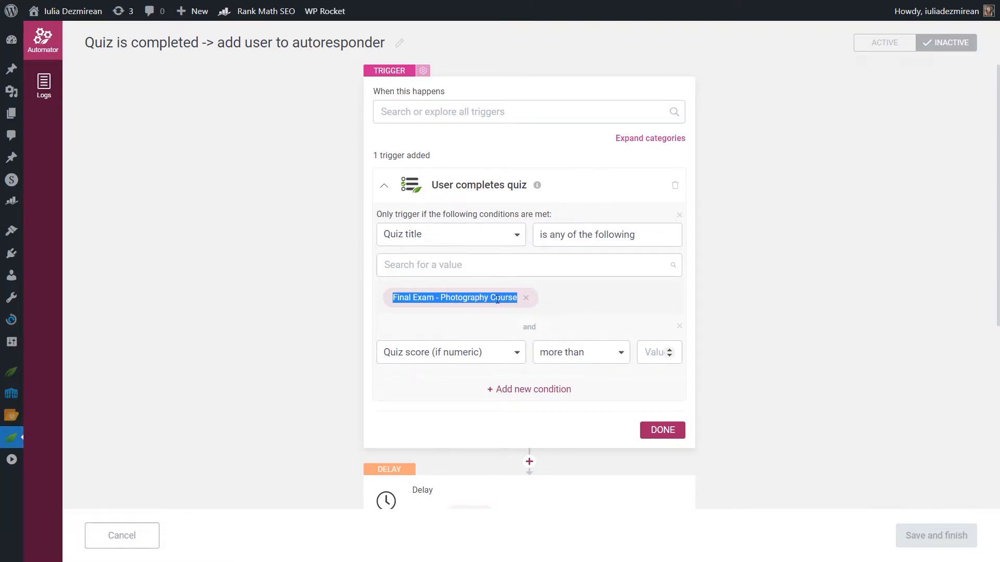
{"action": "left_click", "coordinate": [584, 304]}
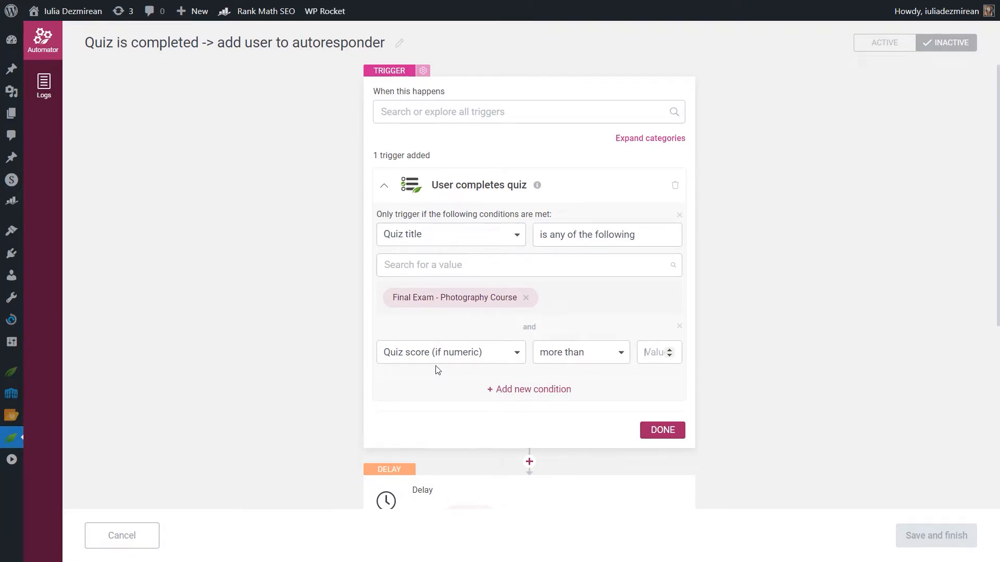
{"action": "type", "text": "70"}
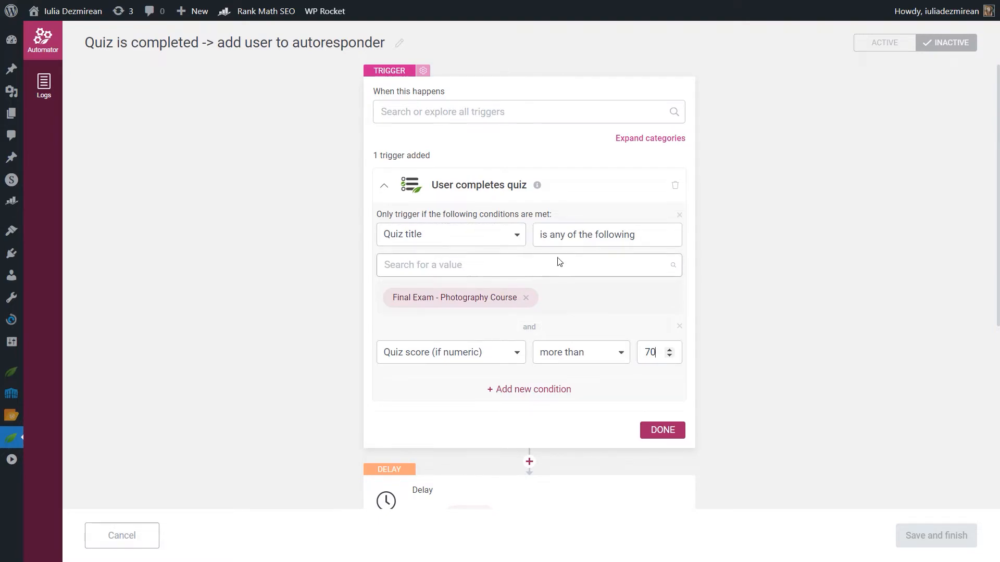
{"action": "scroll", "coordinate": [347, 318], "scroll_direction": "down", "scroll_amount": 3}
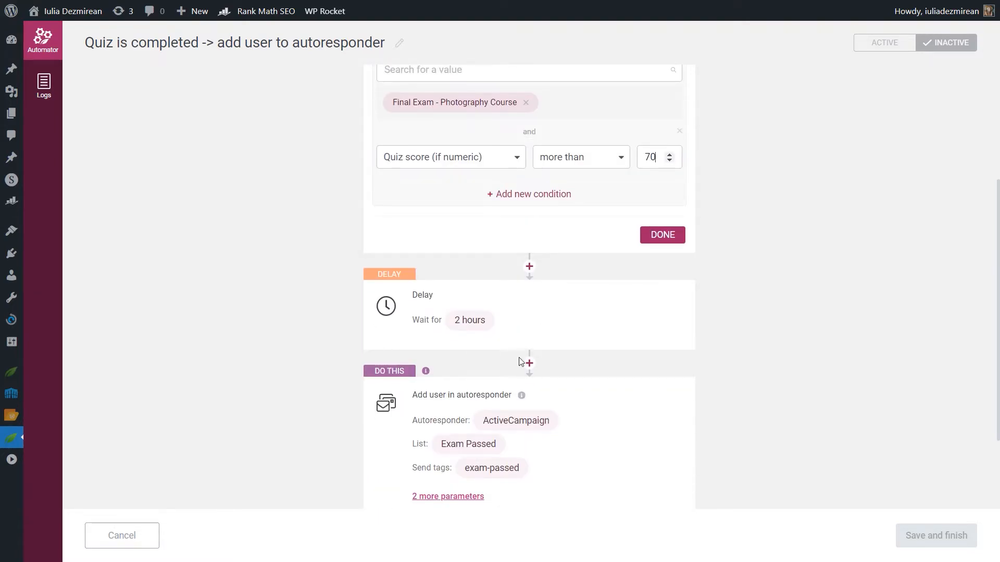
{"action": "scroll", "coordinate": [499, 364], "scroll_direction": "down", "scroll_amount": 2}
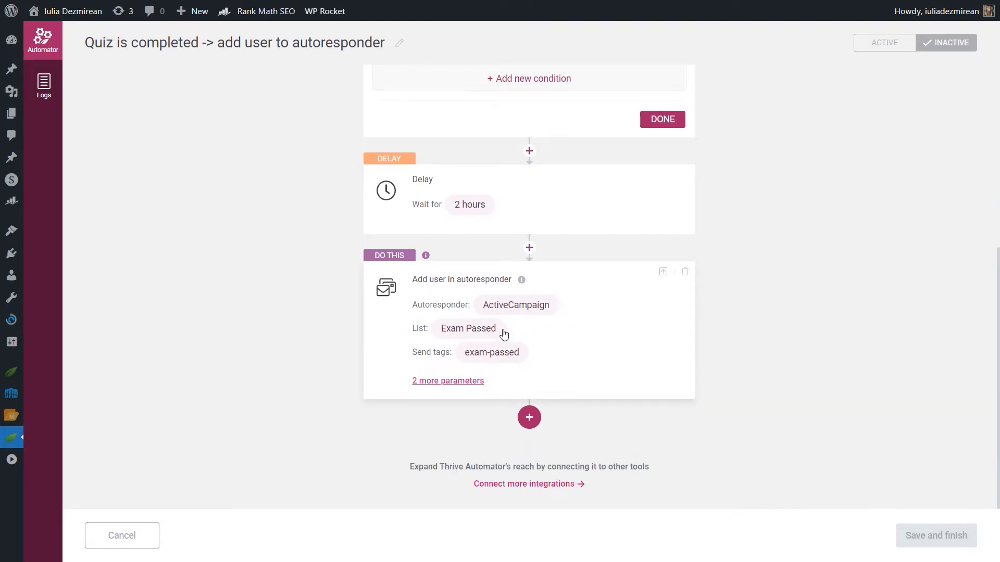
{"action": "scroll", "coordinate": [662, 389], "scroll_direction": "up", "scroll_amount": 4}
{"action": "left_click", "coordinate": [662, 380]}
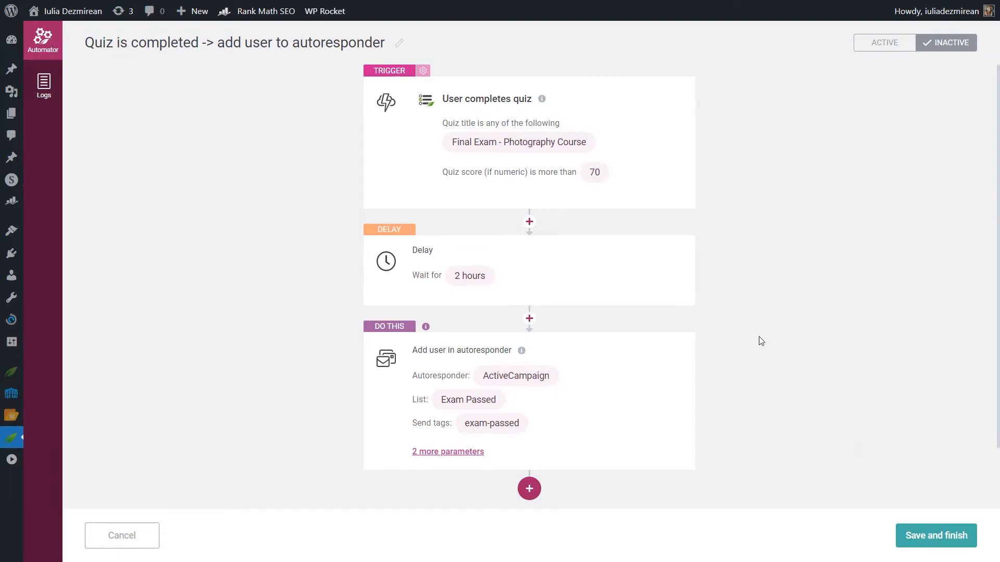
{"action": "scroll", "coordinate": [806, 345], "scroll_direction": "down", "scroll_amount": 2}
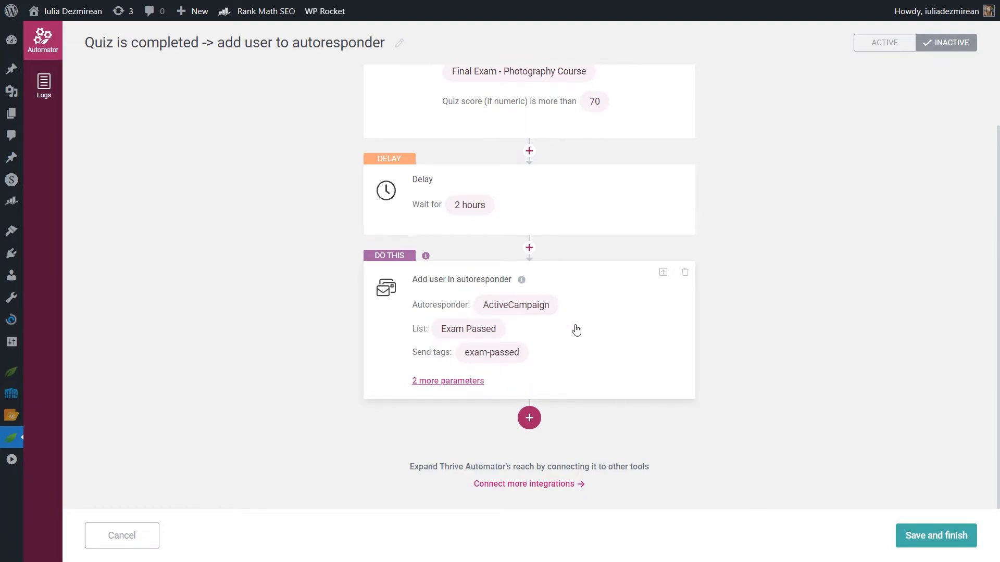
{"action": "scroll", "coordinate": [929, 173], "scroll_direction": "up", "scroll_amount": 2}
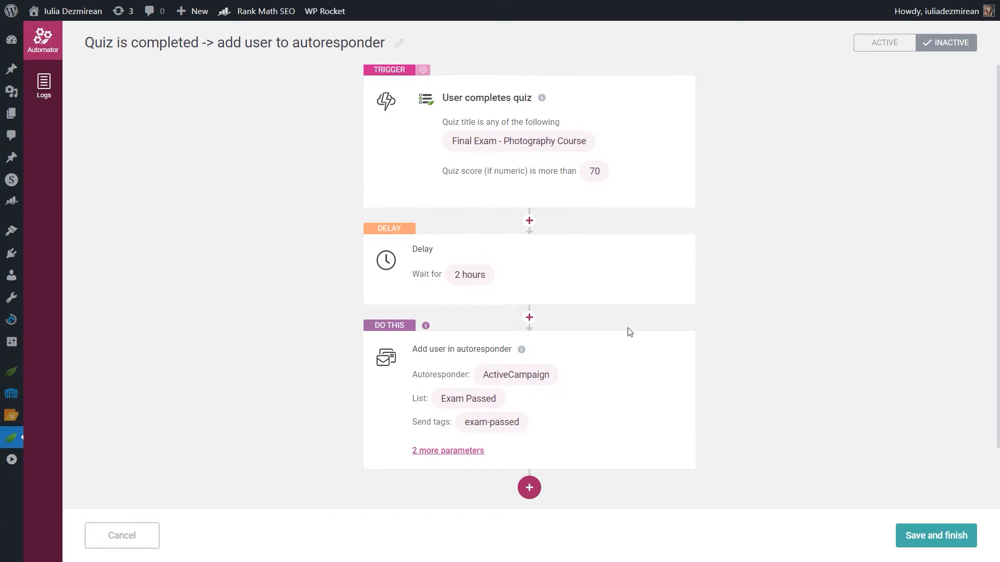
{"action": "scroll", "coordinate": [609, 312], "scroll_direction": "down", "scroll_amount": 2}
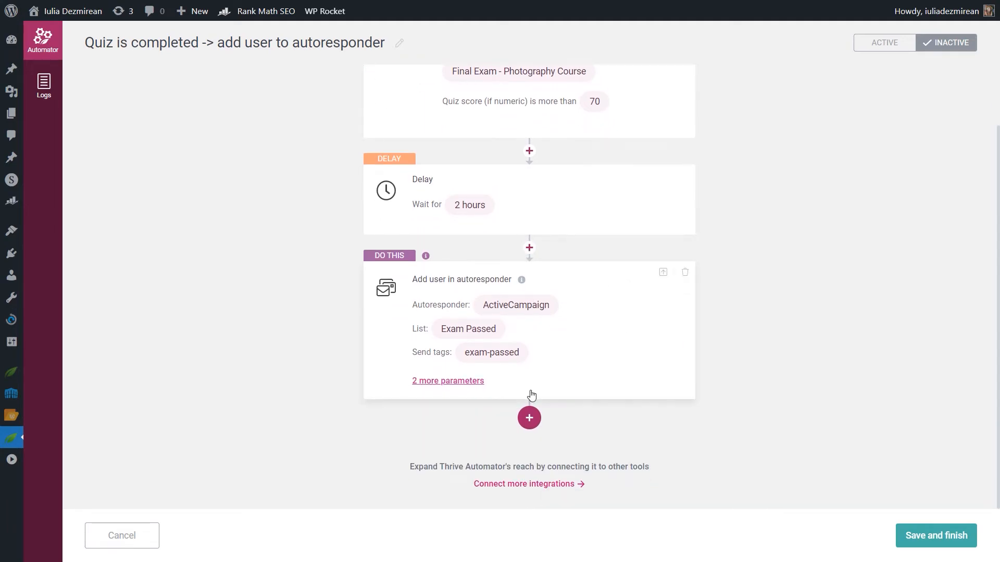
{"action": "left_click", "coordinate": [529, 416]}
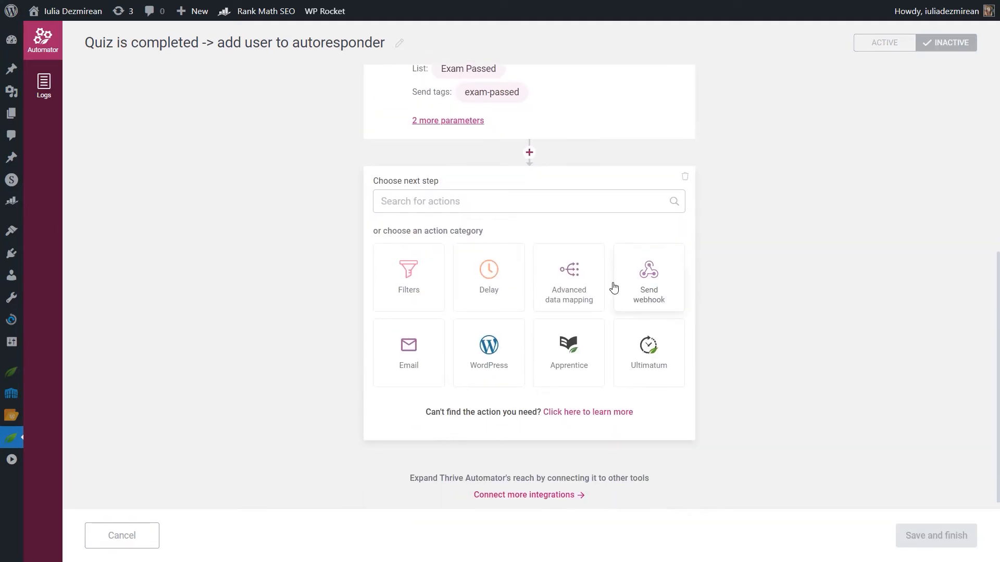
{"action": "left_click", "coordinate": [408, 278]}
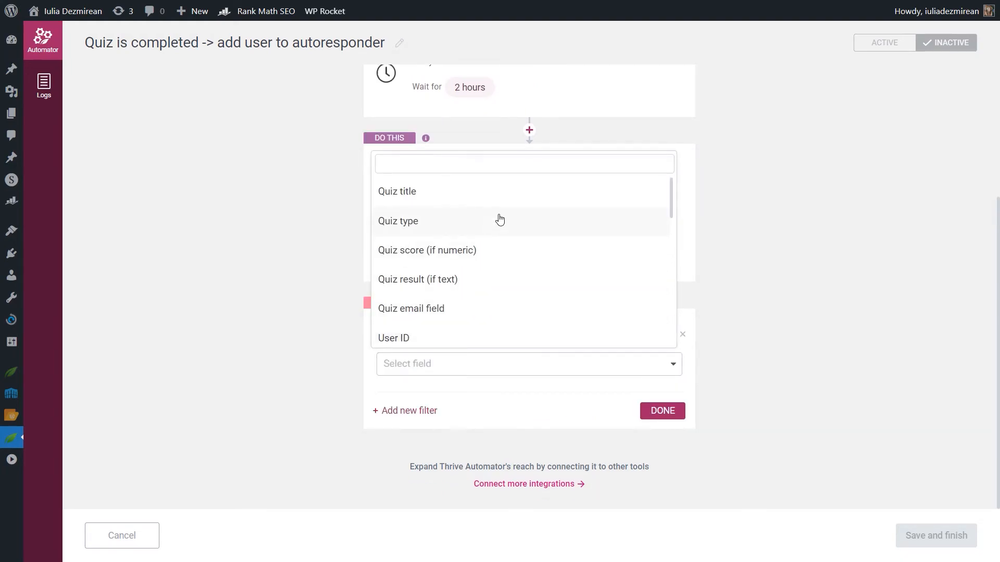
{"action": "scroll", "coordinate": [499, 219], "scroll_direction": "down", "scroll_amount": 8}
{"action": "scroll", "coordinate": [507, 327], "scroll_direction": "up", "scroll_amount": 2}
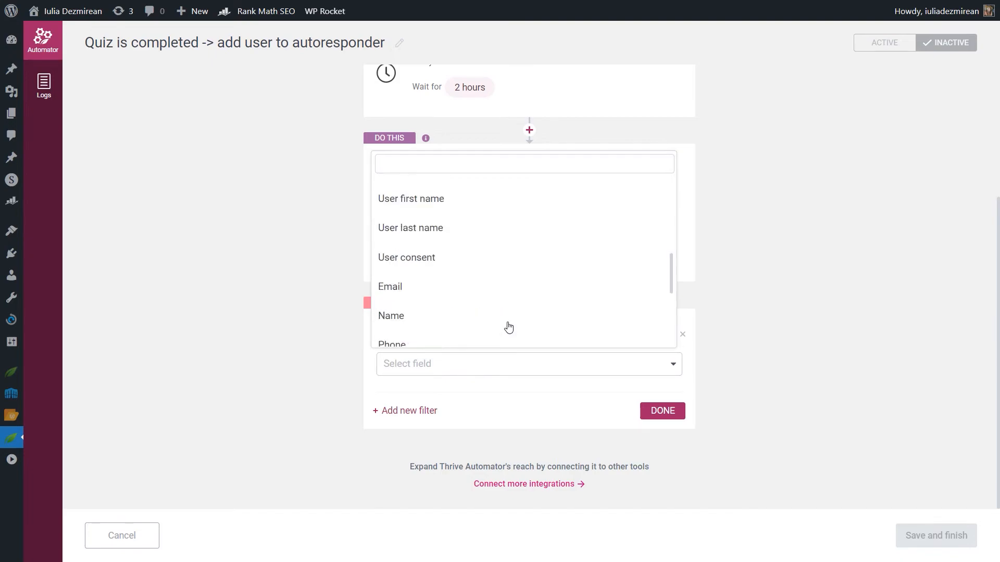
{"action": "scroll", "coordinate": [542, 254], "scroll_direction": "up", "scroll_amount": 3}
{"action": "scroll", "coordinate": [522, 290], "scroll_direction": "up", "scroll_amount": 3}
{"action": "left_click_drag", "start_coordinate": [671, 189], "coordinate": [674, 251]}
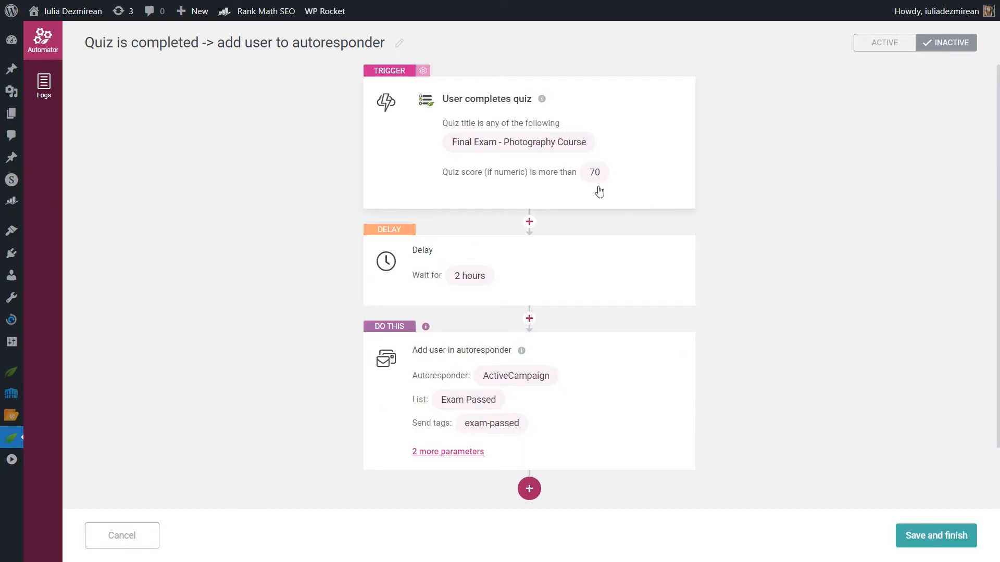
Step: Insert a filter between the delay and the action that continues only if the user role is Subscriber
{"action": "left_click", "coordinate": [536, 320]}
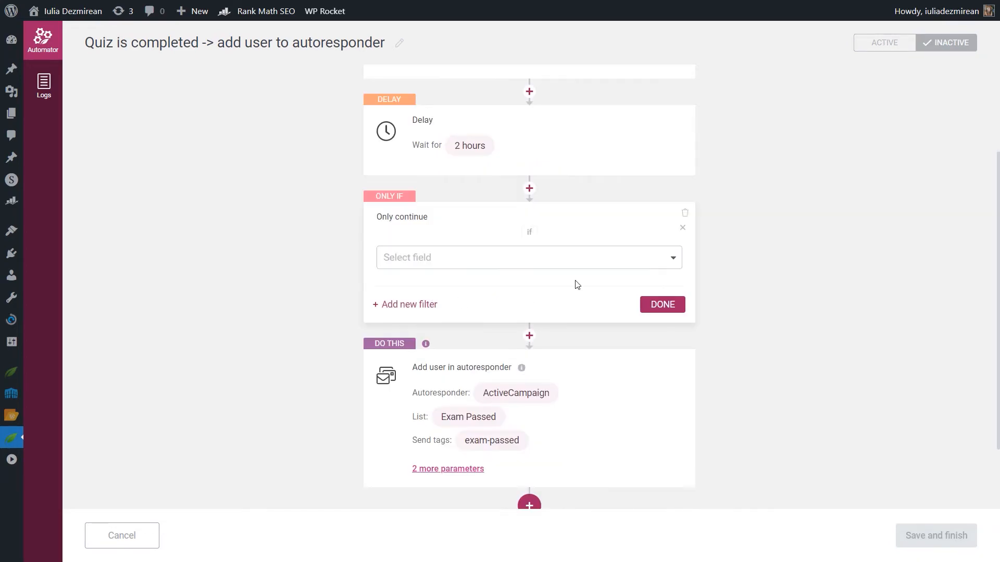
{"action": "left_click", "coordinate": [554, 260]}
{"action": "scroll", "coordinate": [551, 354], "scroll_direction": "down", "scroll_amount": 3}
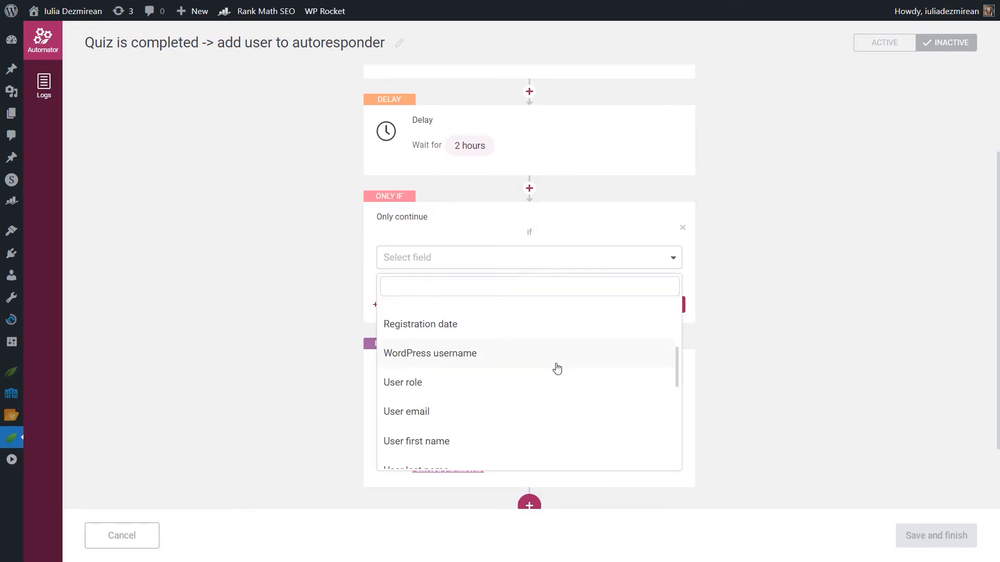
{"action": "left_click", "coordinate": [427, 385]}
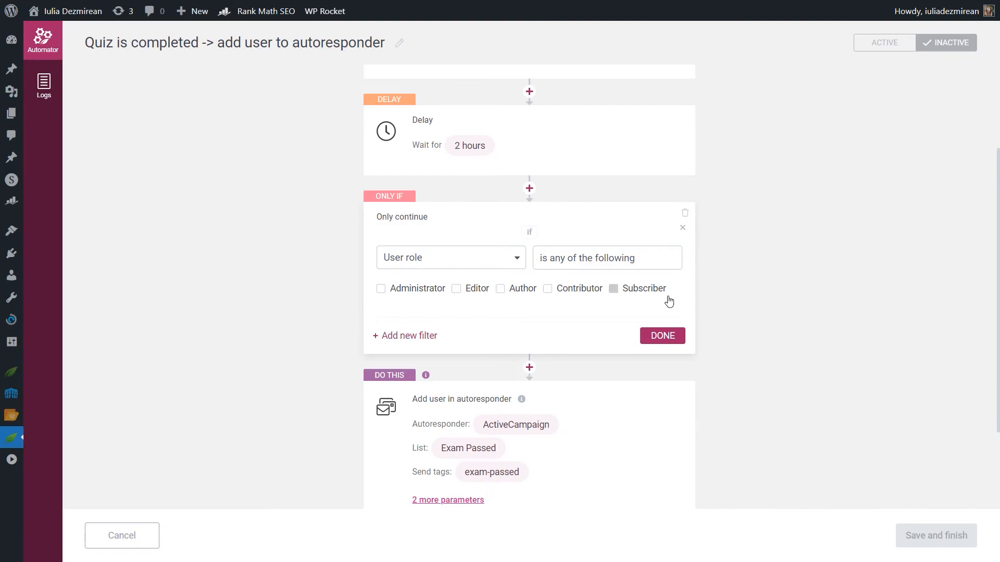
{"action": "scroll", "coordinate": [623, 297], "scroll_direction": "up", "scroll_amount": 3}
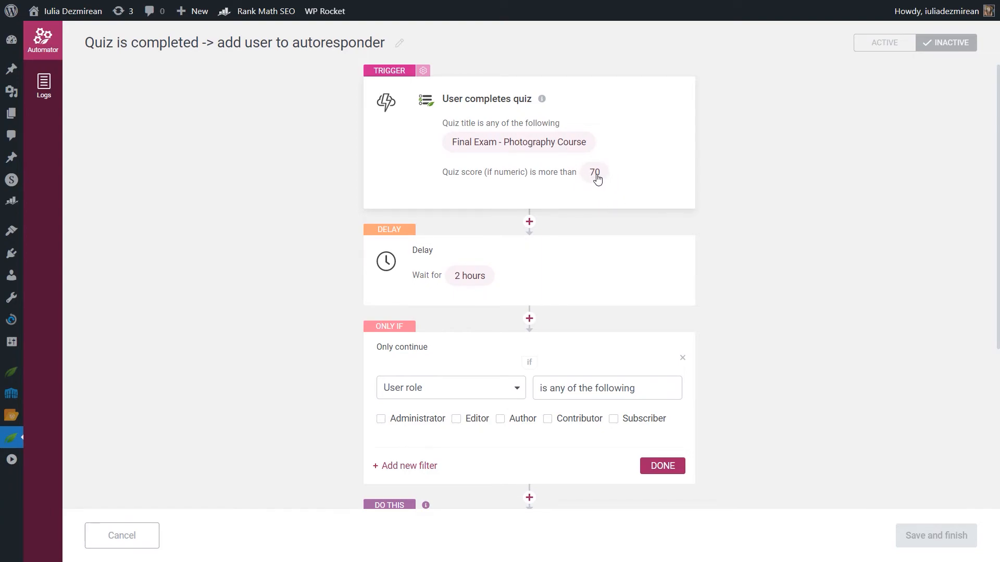
{"action": "scroll", "coordinate": [611, 182], "scroll_direction": "down", "scroll_amount": 3}
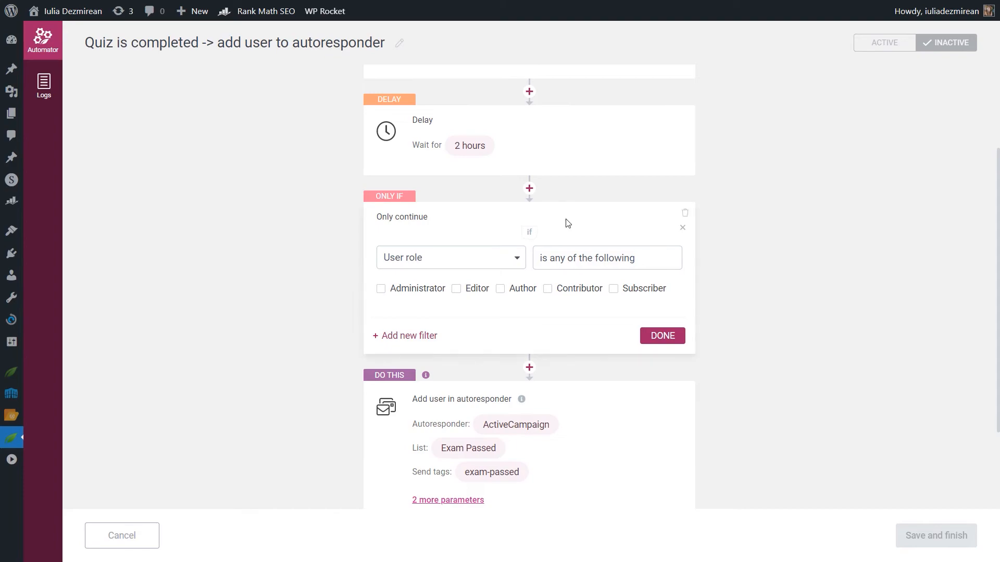
{"action": "left_click", "coordinate": [613, 289]}
{"action": "left_click", "coordinate": [657, 333]}
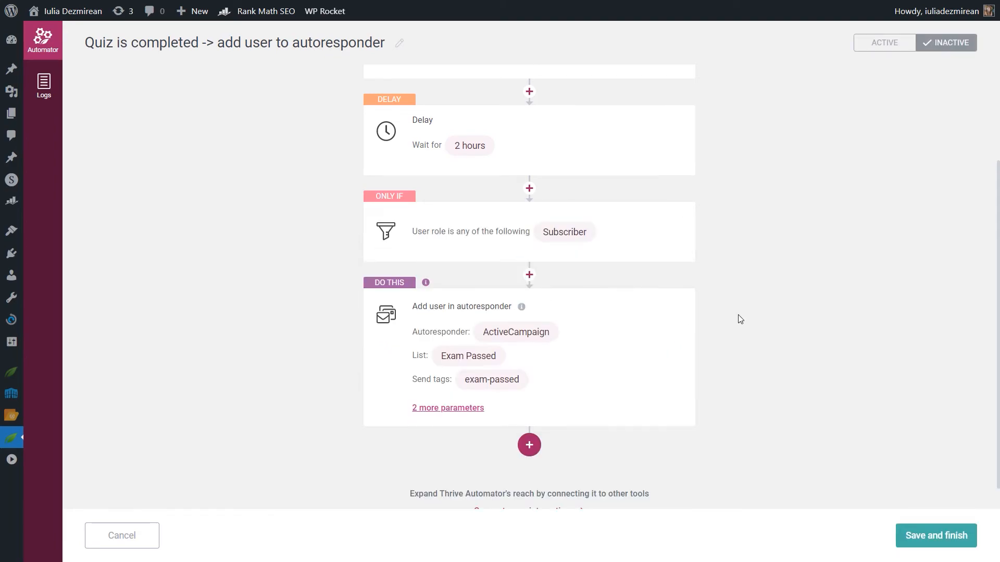
Step: Set the automation to Active and save it
{"action": "scroll", "coordinate": [740, 319], "scroll_direction": "up", "scroll_amount": 1}
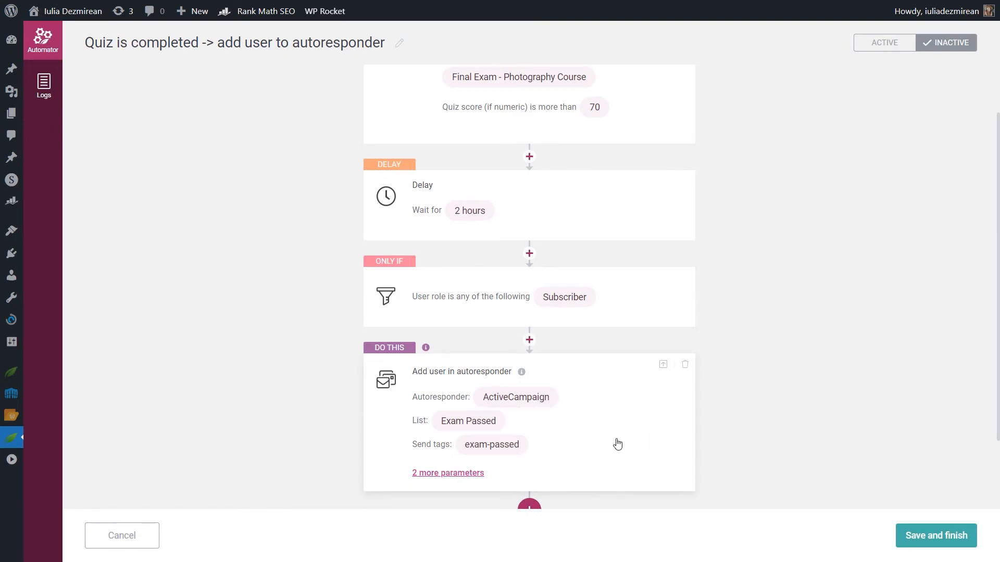
{"action": "scroll", "coordinate": [598, 442], "scroll_direction": "up", "scroll_amount": 1}
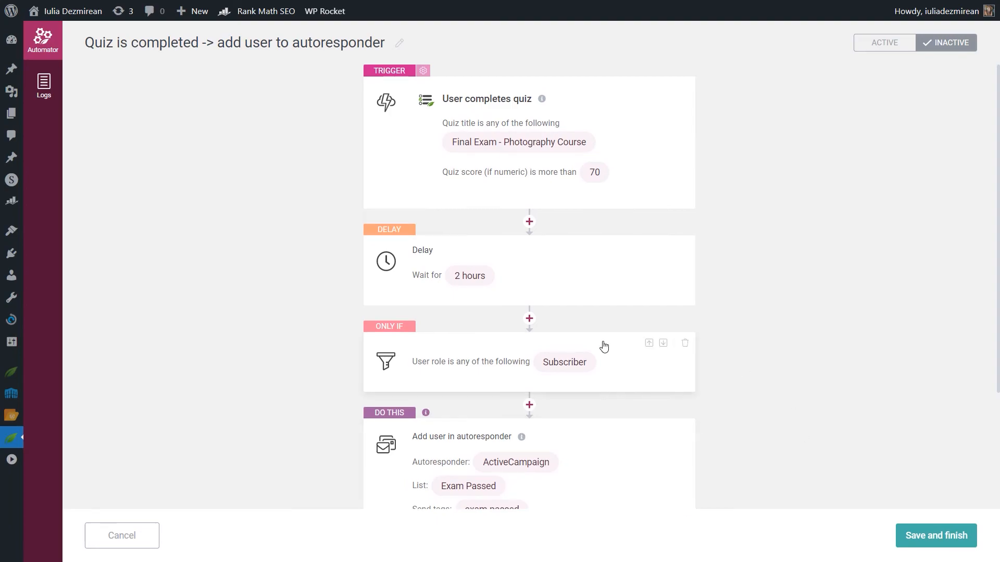
{"action": "scroll", "coordinate": [657, 223], "scroll_direction": "down", "scroll_amount": 3}
{"action": "scroll", "coordinate": [657, 222], "scroll_direction": "up", "scroll_amount": 3}
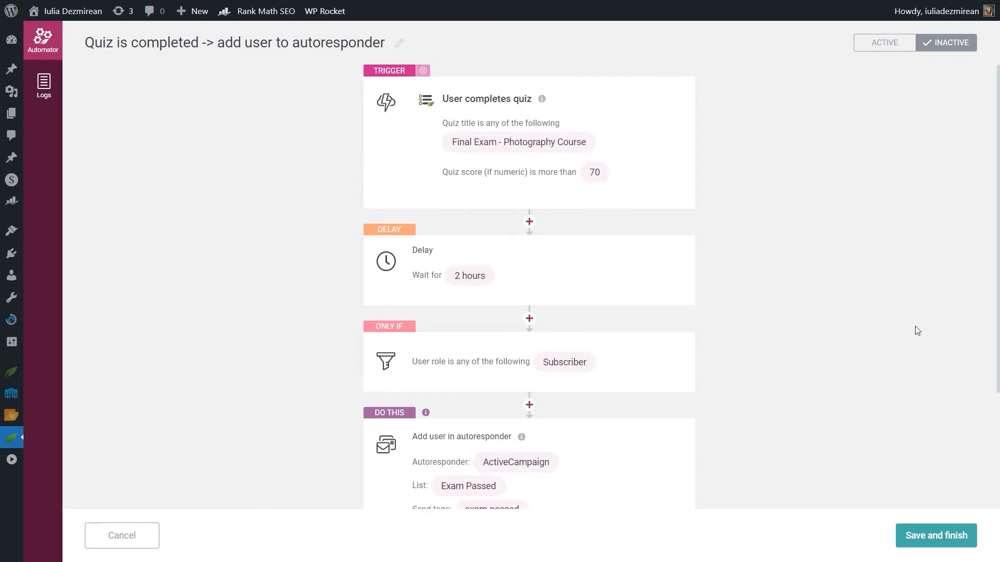
{"action": "scroll", "coordinate": [904, 332], "scroll_direction": "down", "scroll_amount": 3}
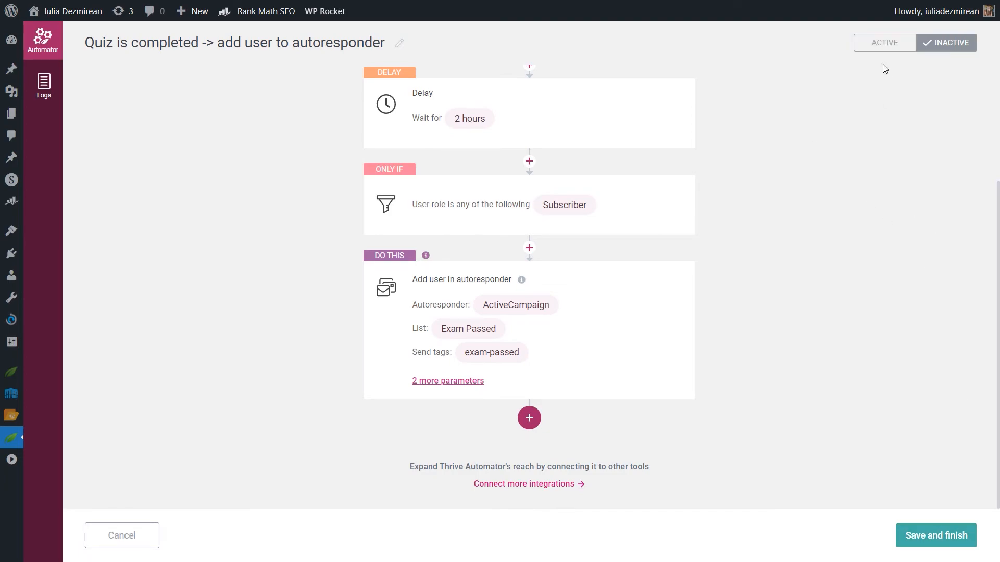
{"action": "left_click", "coordinate": [889, 42]}
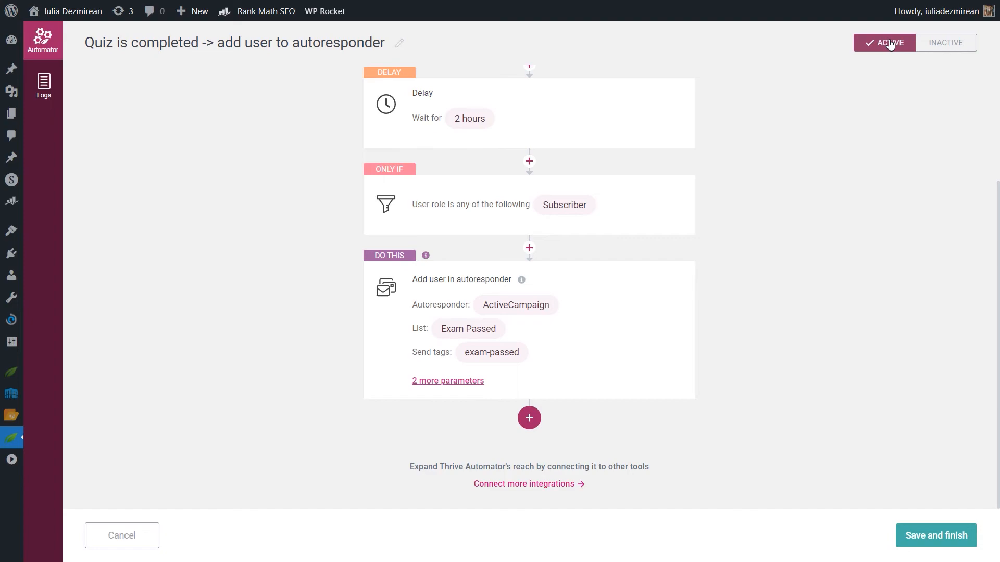
{"action": "left_click", "coordinate": [936, 537]}
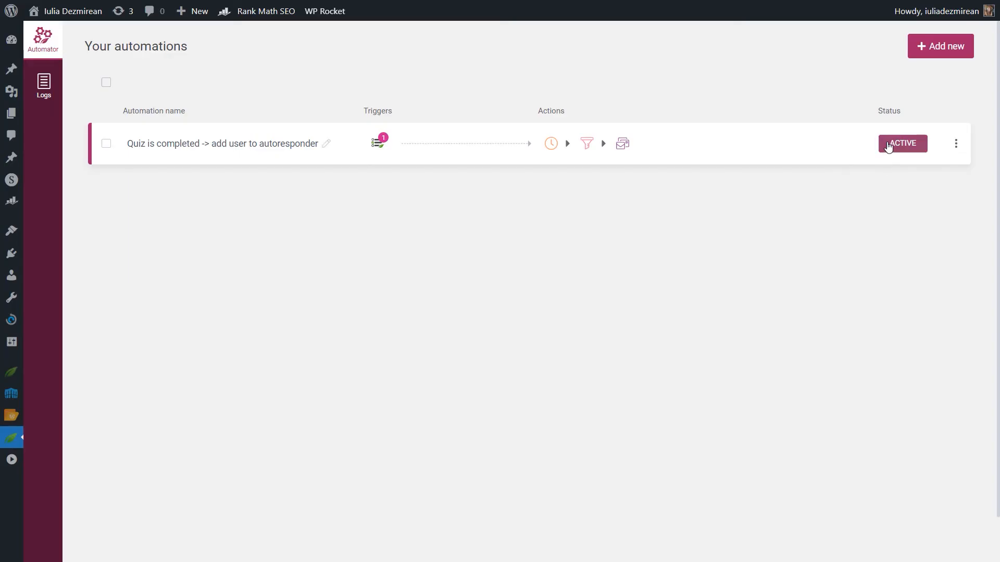